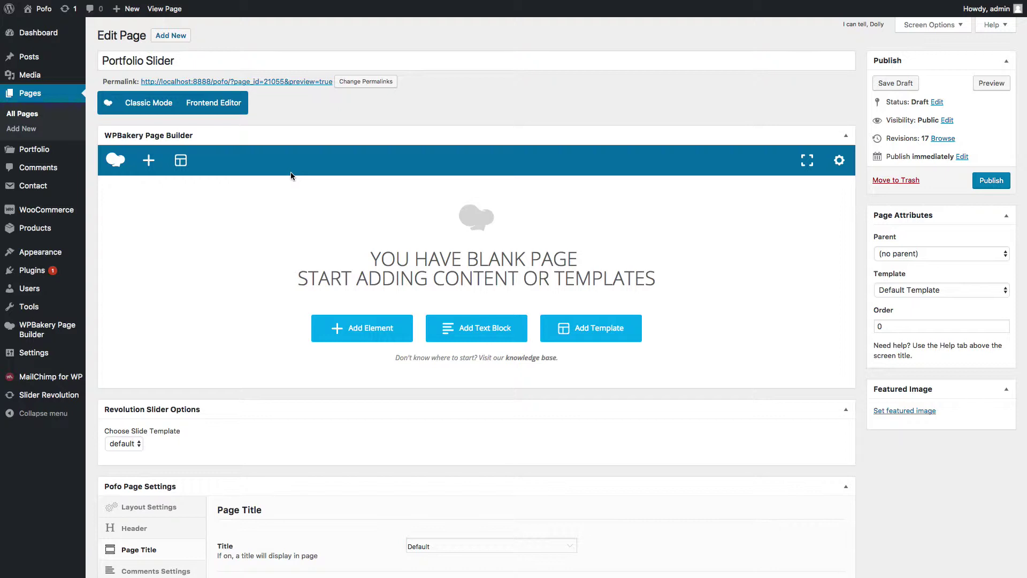
Add an empty row and place a Pofo Portfolio Slider element inside it.
{"action": "left_click", "coordinate": [369, 332]}
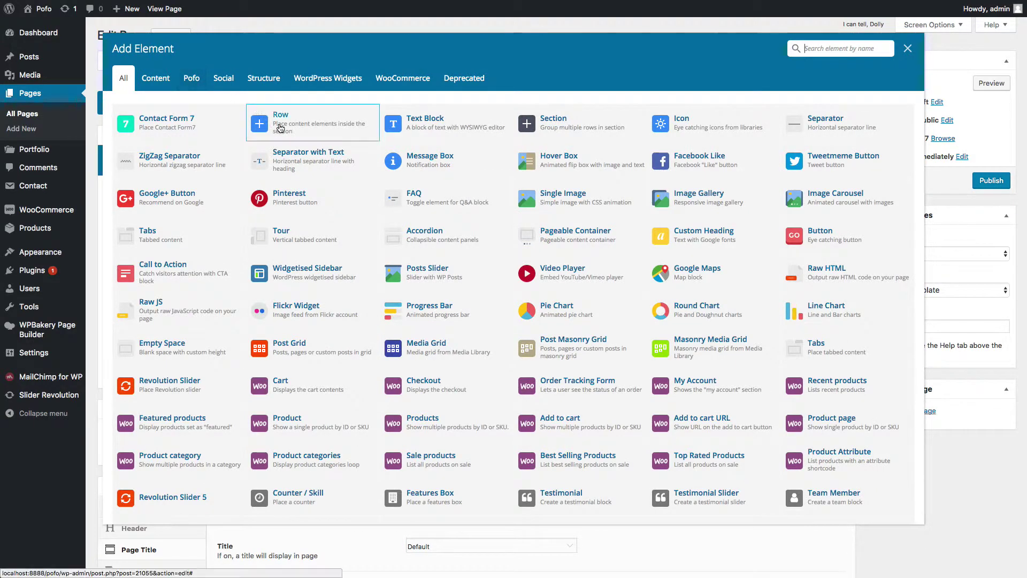
{"action": "left_click", "coordinate": [281, 124]}
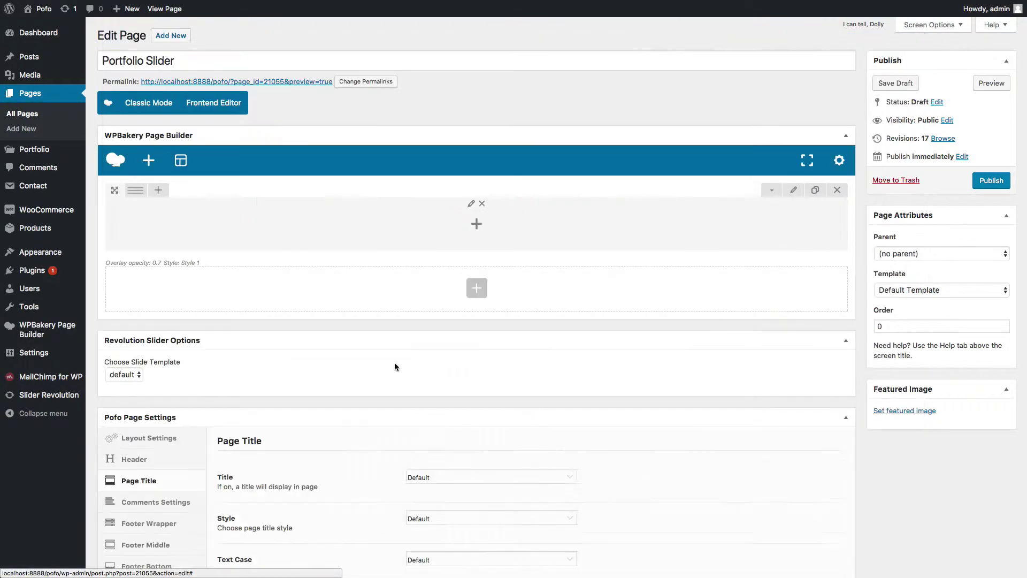
{"action": "left_click", "coordinate": [477, 226]}
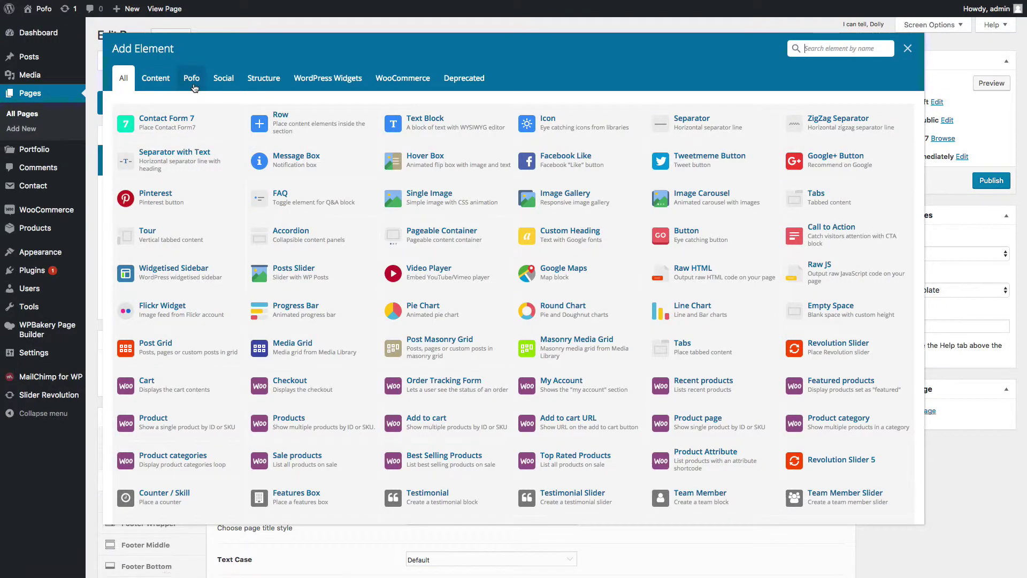
{"action": "left_click", "coordinate": [193, 85]}
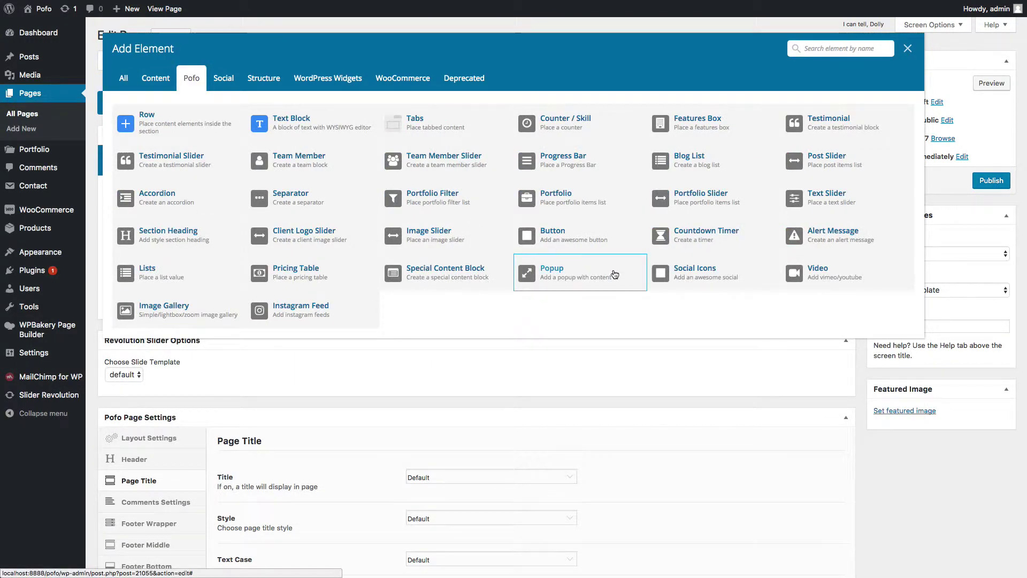
{"action": "left_click", "coordinate": [692, 199]}
{"action": "left_click", "coordinate": [365, 114]}
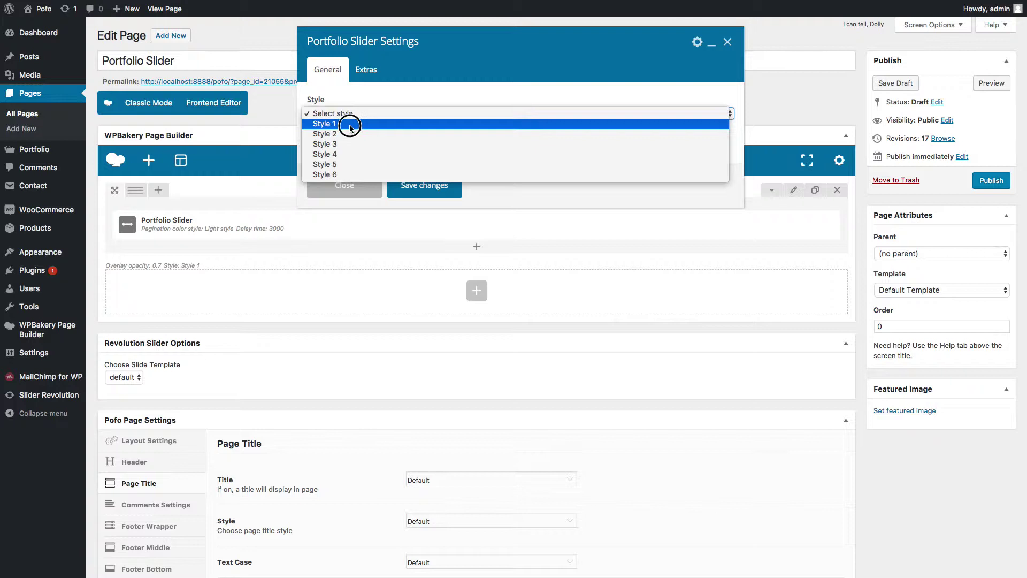
Pick Style 1 from the Portfolio Slider's Style dropdown.
{"action": "left_click", "coordinate": [350, 126]}
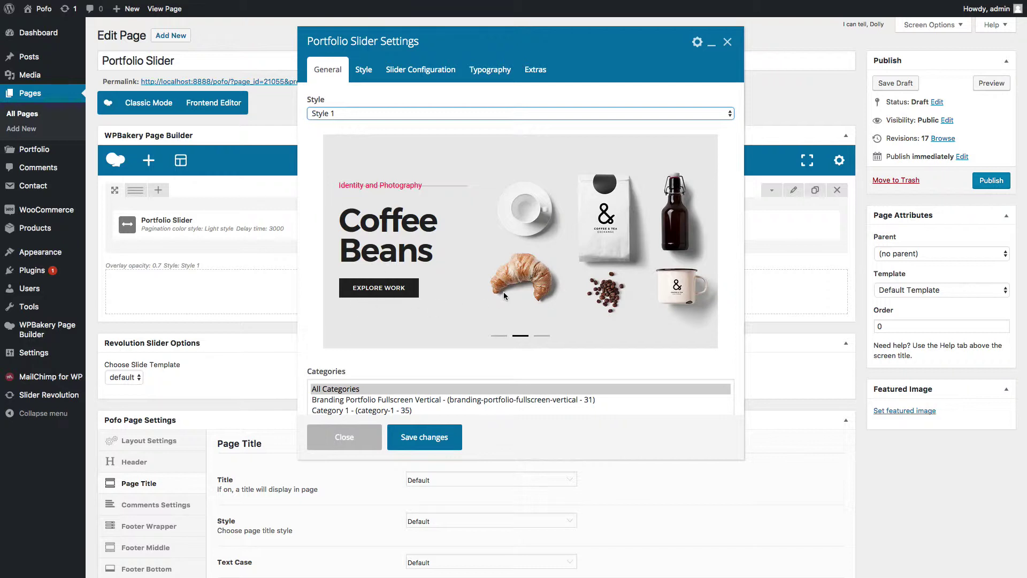
Select the Branding Portfolio Fullscreen Vertical category for the slider.
{"action": "scroll", "coordinate": [341, 305], "scroll_direction": "down", "scroll_amount": 2}
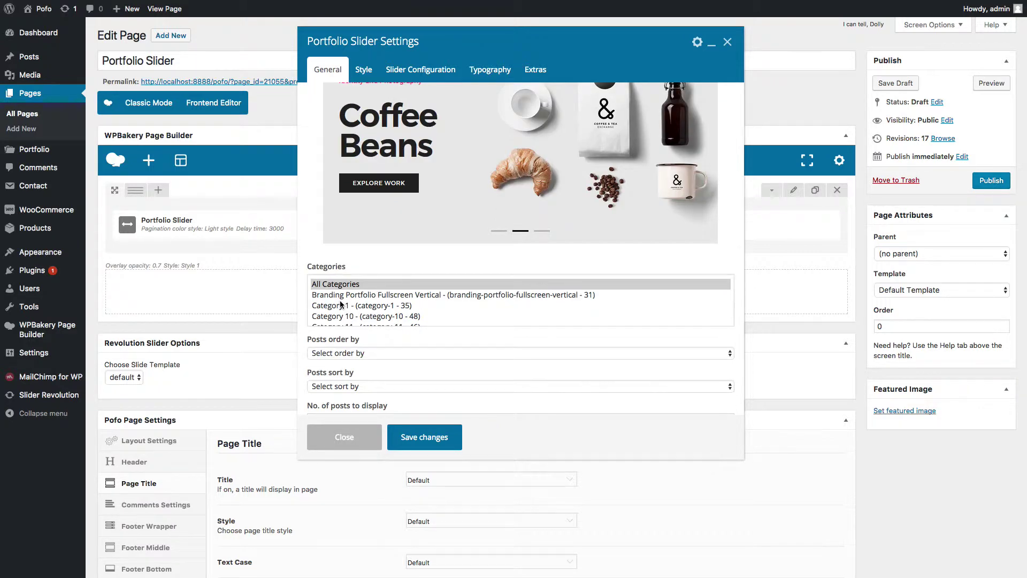
{"action": "scroll", "coordinate": [341, 305], "scroll_direction": "down", "scroll_amount": 1}
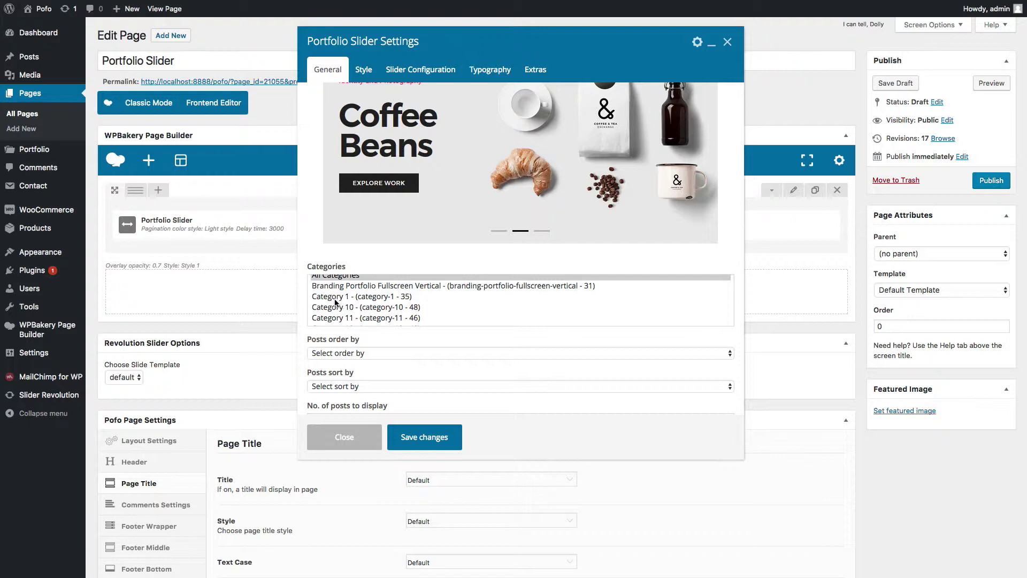
{"action": "scroll", "coordinate": [336, 303], "scroll_direction": "down", "scroll_amount": 8}
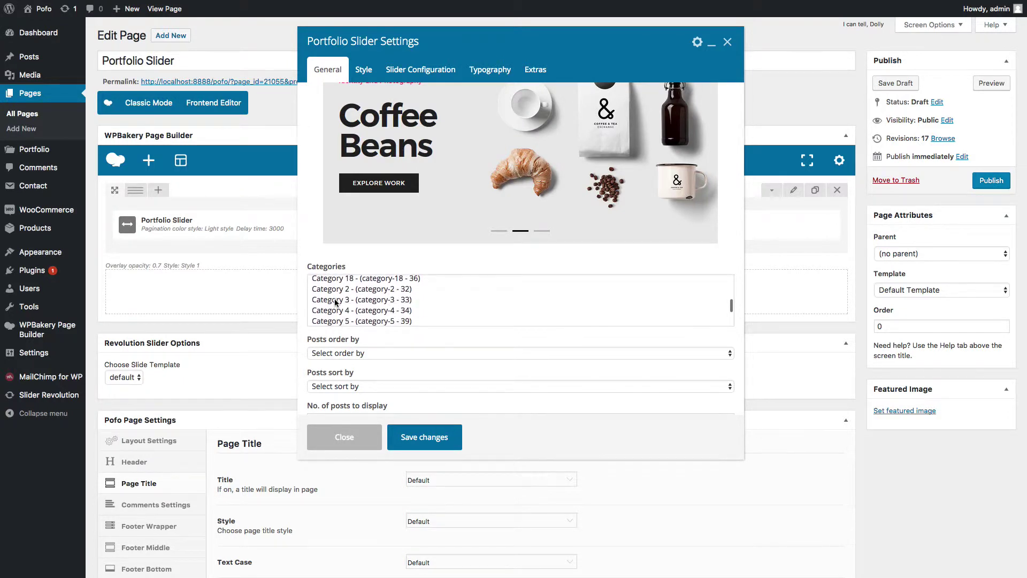
{"action": "scroll", "coordinate": [338, 303], "scroll_direction": "up", "scroll_amount": 10}
{"action": "left_click", "coordinate": [338, 299]}
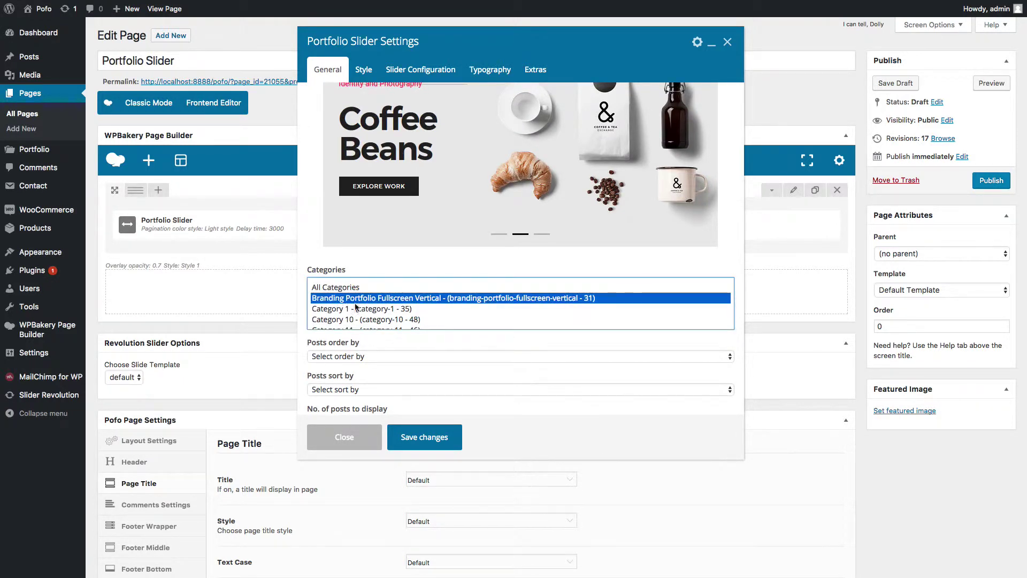
Order the slider posts by Date, sorted Descending.
{"action": "scroll", "coordinate": [355, 312], "scroll_direction": "down", "scroll_amount": 3}
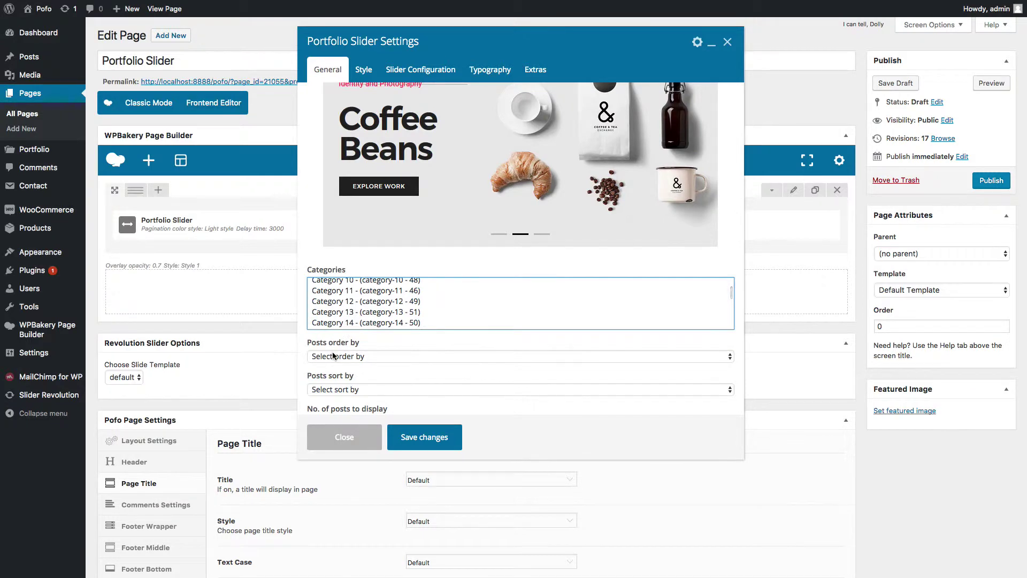
{"action": "scroll", "coordinate": [334, 356], "scroll_direction": "down", "scroll_amount": 2}
{"action": "left_click", "coordinate": [343, 313]}
{"action": "left_click", "coordinate": [334, 320]}
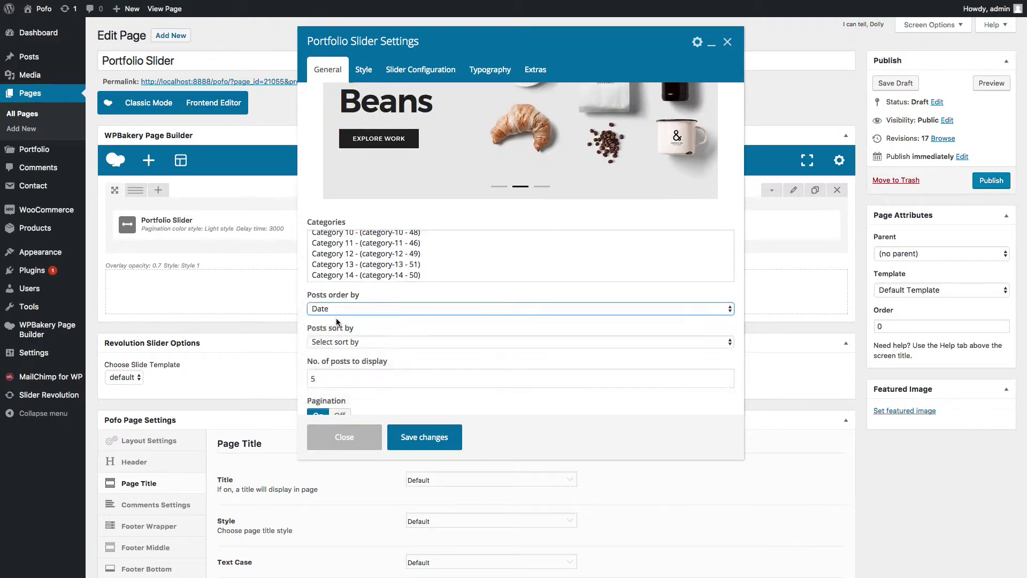
{"action": "left_click", "coordinate": [353, 343]}
{"action": "left_click", "coordinate": [351, 352]}
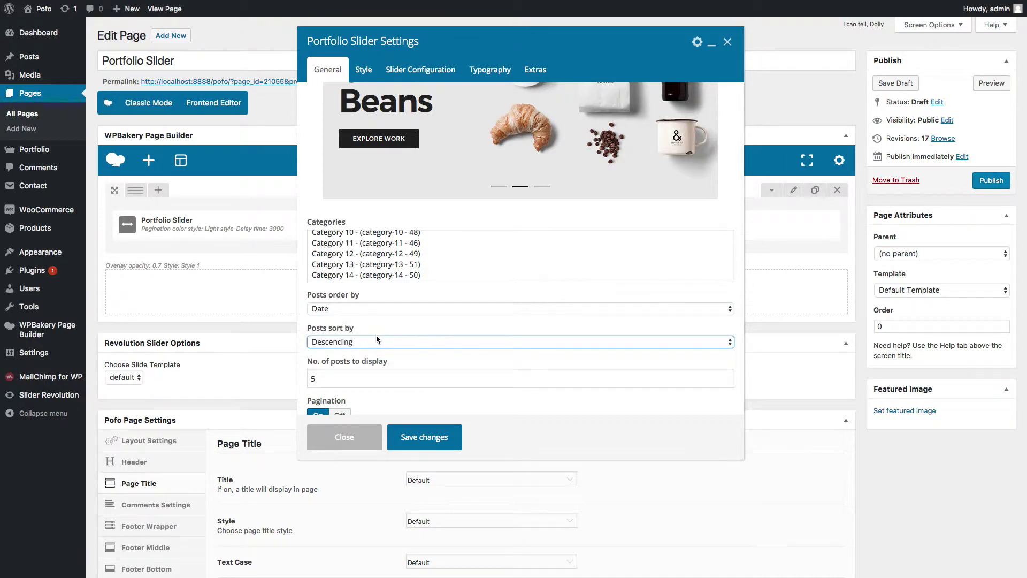
Set the slider's pagination style to Line style.
{"action": "scroll", "coordinate": [377, 338], "scroll_direction": "down", "scroll_amount": 1}
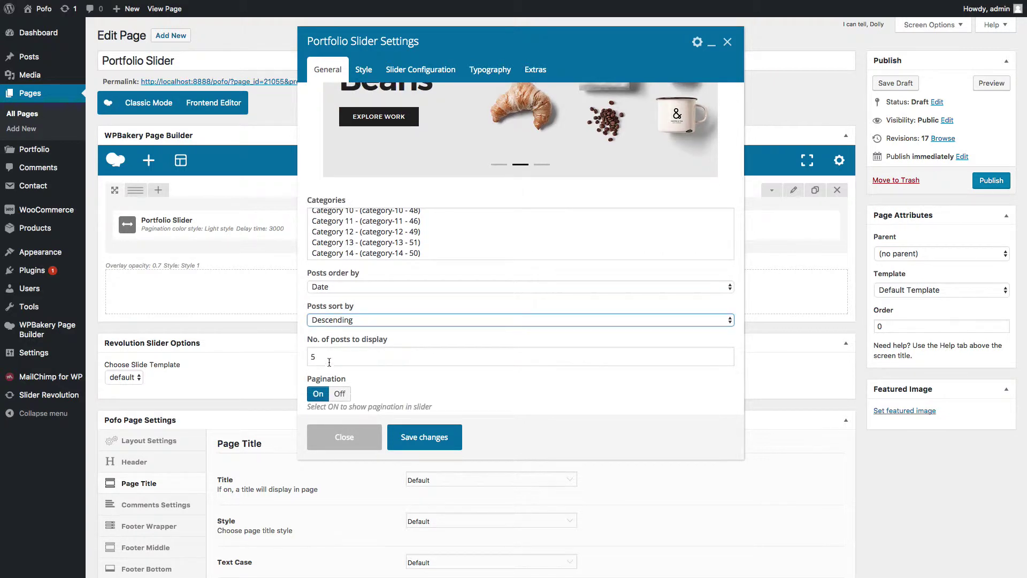
{"action": "scroll", "coordinate": [331, 357], "scroll_direction": "down", "scroll_amount": 1}
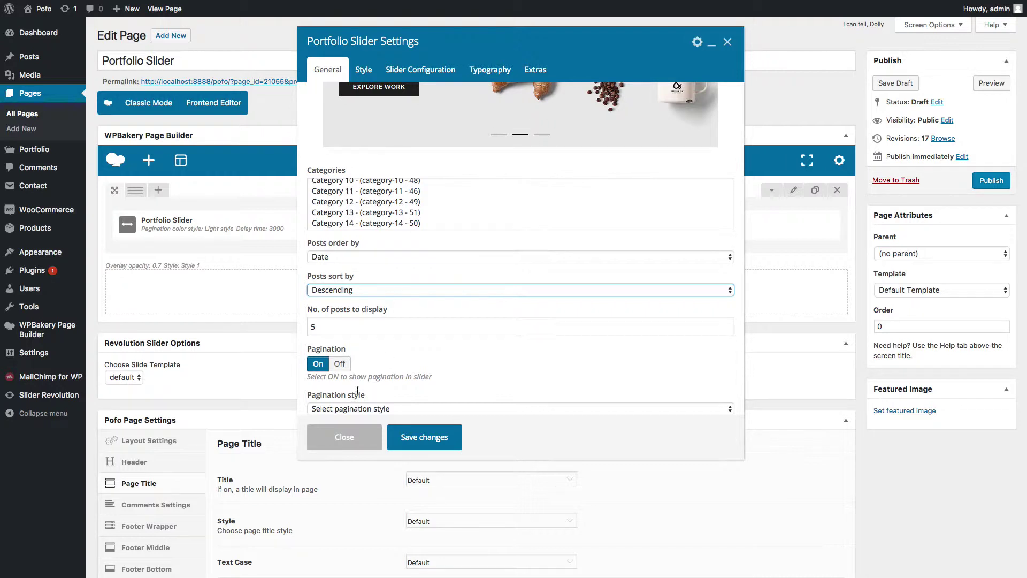
{"action": "scroll", "coordinate": [405, 330], "scroll_direction": "down", "scroll_amount": 1}
{"action": "scroll", "coordinate": [405, 331], "scroll_direction": "down", "scroll_amount": 2}
{"action": "left_click", "coordinate": [391, 356]}
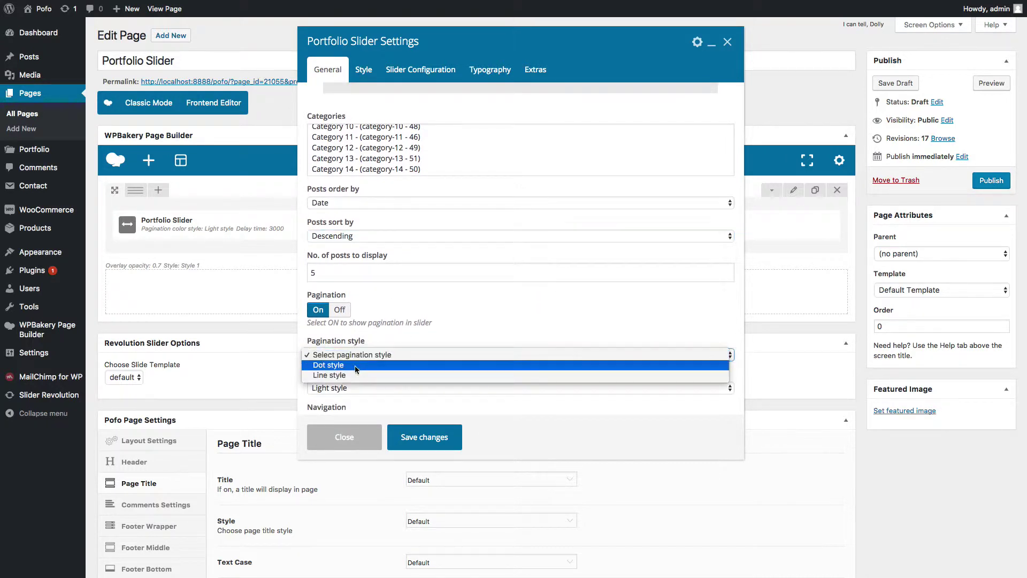
{"action": "left_click", "coordinate": [352, 375]}
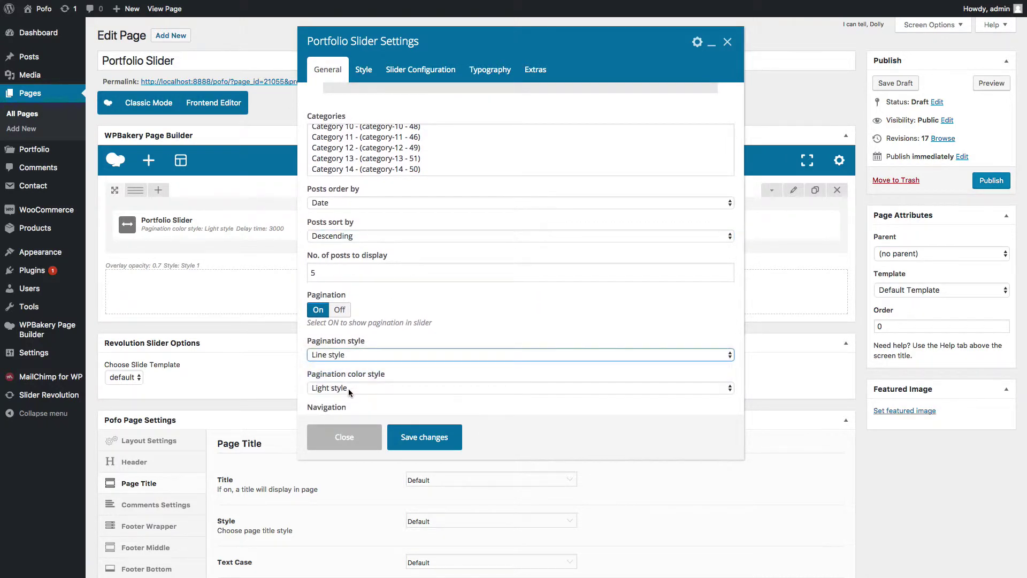
{"action": "scroll", "coordinate": [359, 391], "scroll_direction": "down", "scroll_amount": 2}
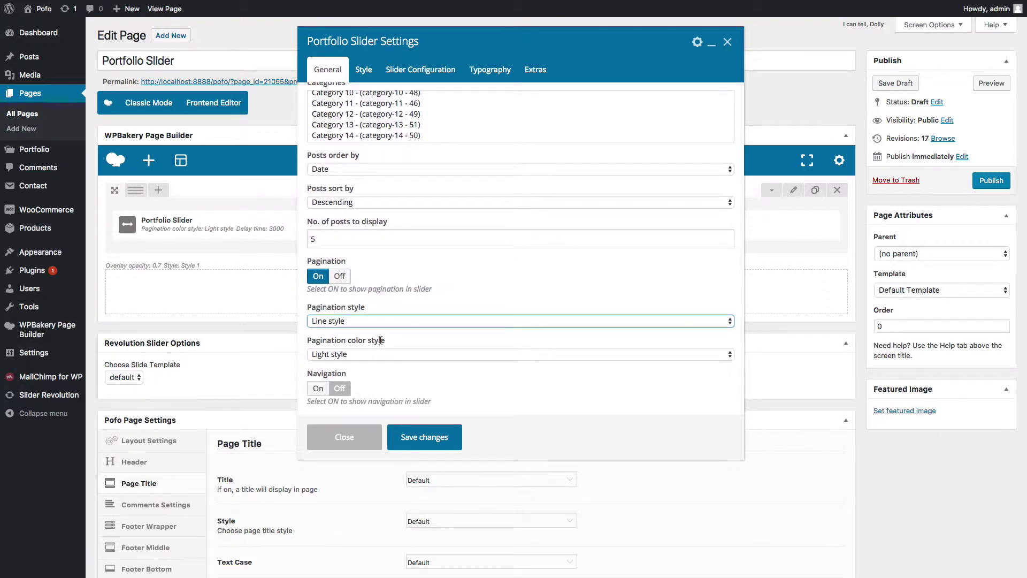
Review the slider's button colour settings, then show its Slider Configuration options.
{"action": "left_click", "coordinate": [364, 69]}
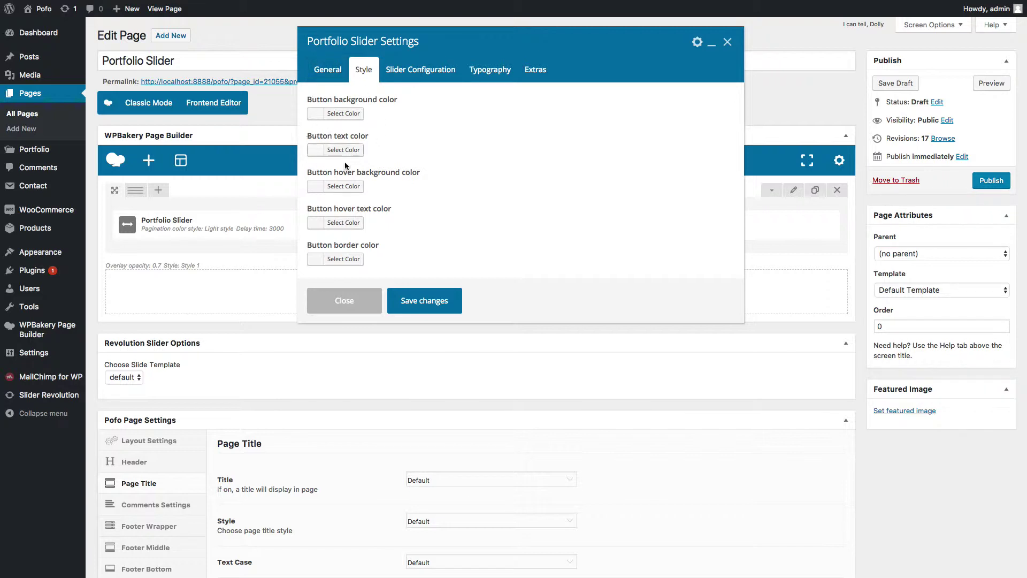
{"action": "left_click", "coordinate": [421, 69]}
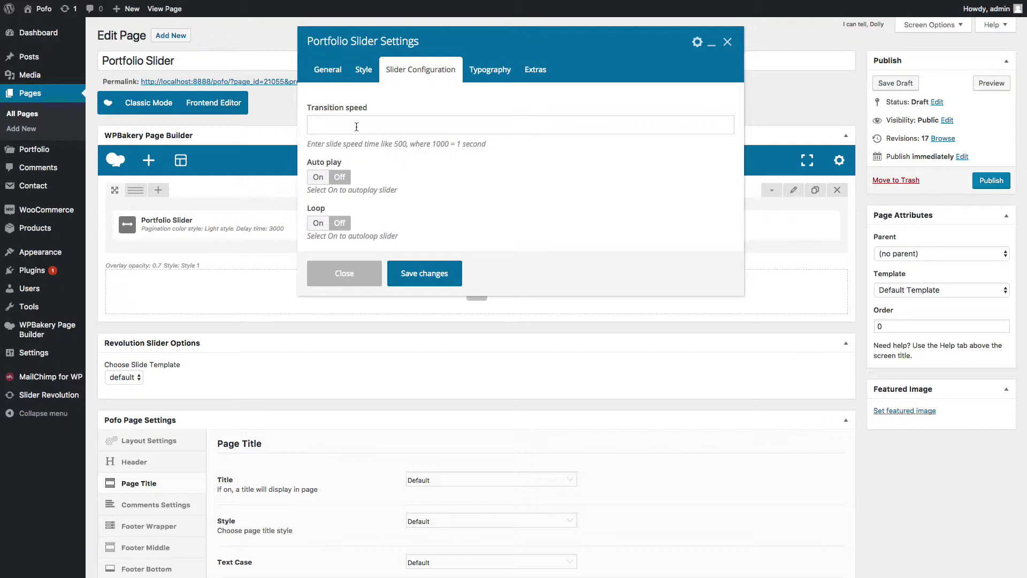
Turn slider Auto play on with a 3000 delay time.
{"action": "left_click", "coordinate": [320, 178]}
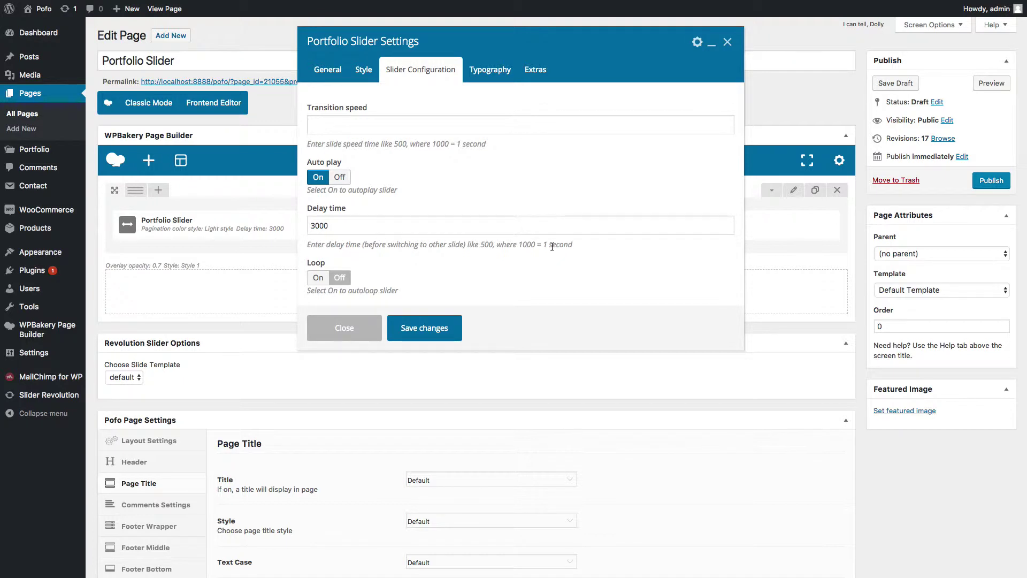
{"action": "scroll", "coordinate": [329, 267], "scroll_direction": "down", "scroll_amount": 1}
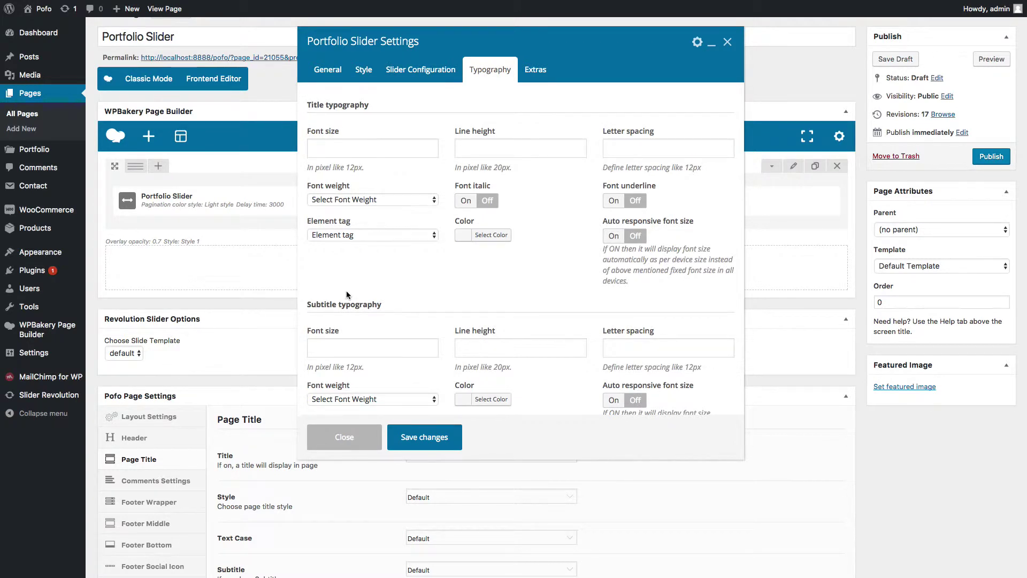
Look over the title font size, line height, letter spacing, weight and tag settings, leaving them unchanged.
{"action": "scroll", "coordinate": [393, 300], "scroll_direction": "down", "scroll_amount": 3}
{"action": "scroll", "coordinate": [394, 300], "scroll_direction": "up", "scroll_amount": 3}
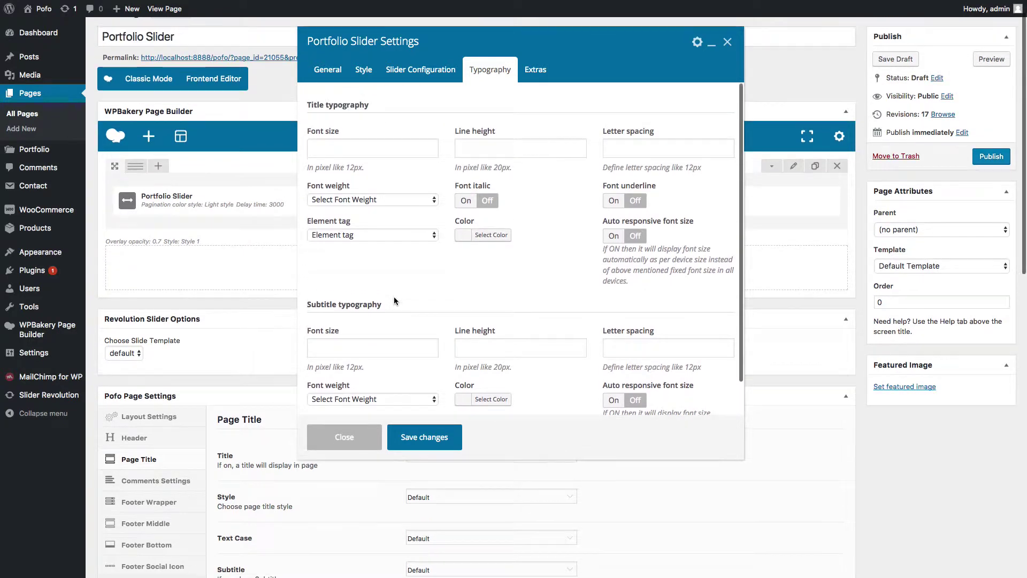
{"action": "left_click", "coordinate": [362, 151]}
{"action": "left_click", "coordinate": [497, 153]}
{"action": "left_click", "coordinate": [621, 151]}
{"action": "left_click", "coordinate": [367, 203]}
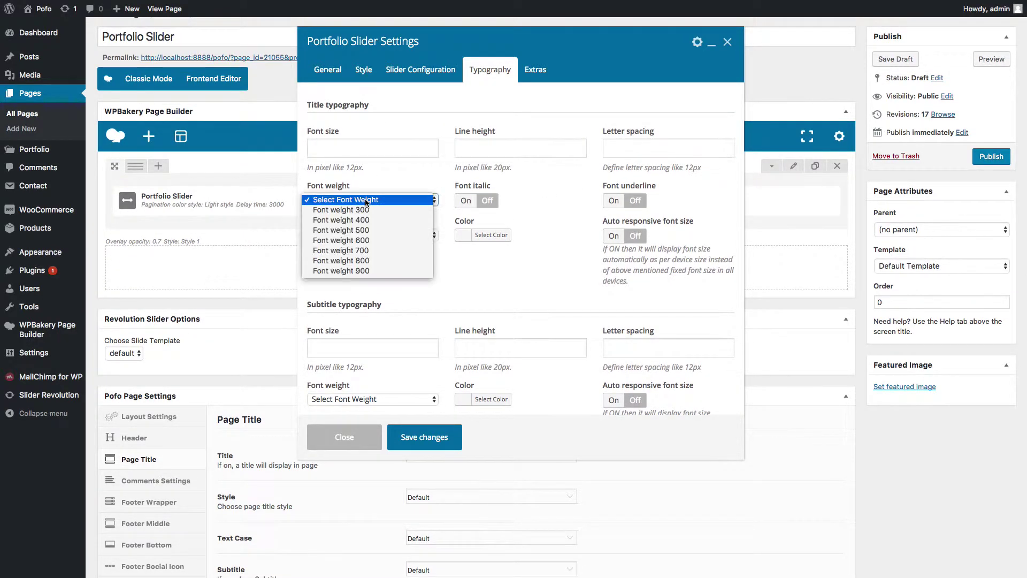
{"action": "left_click", "coordinate": [366, 201]}
{"action": "left_click", "coordinate": [360, 238]}
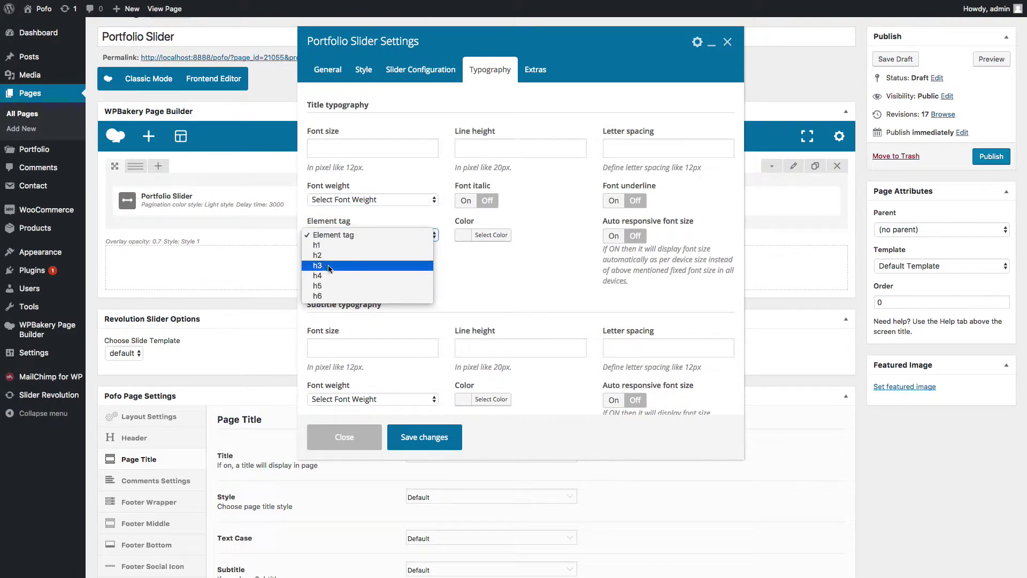
{"action": "left_click", "coordinate": [473, 222]}
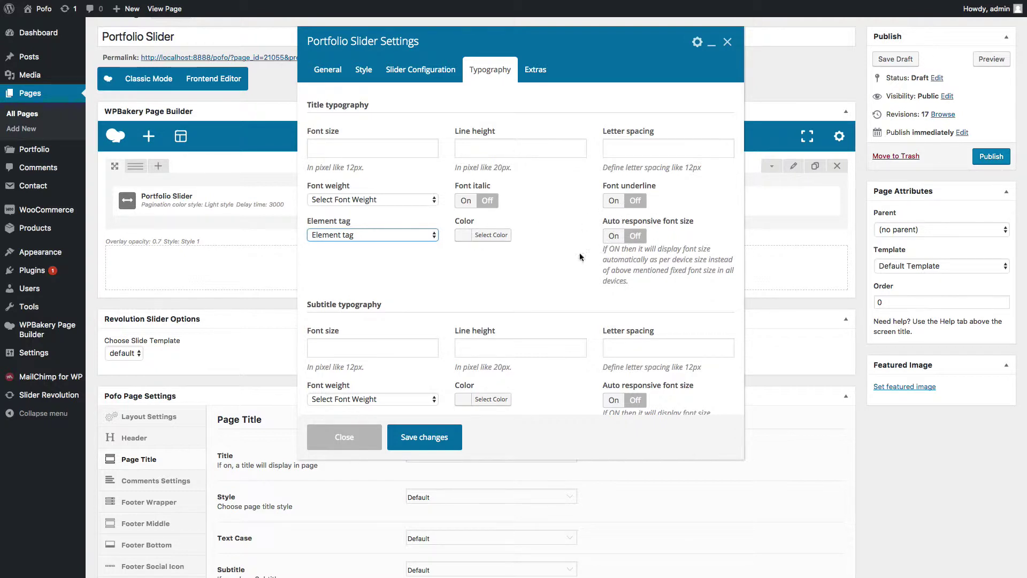
{"action": "left_click", "coordinate": [540, 74]}
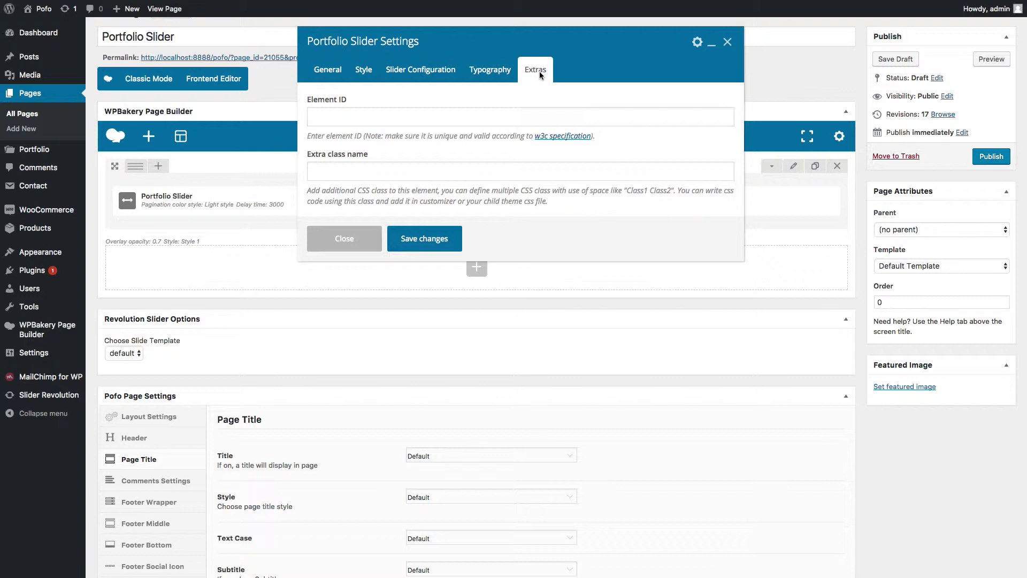
Leave Element ID and Extra class name empty and save the Style 1 slider settings.
{"action": "left_click", "coordinate": [358, 116]}
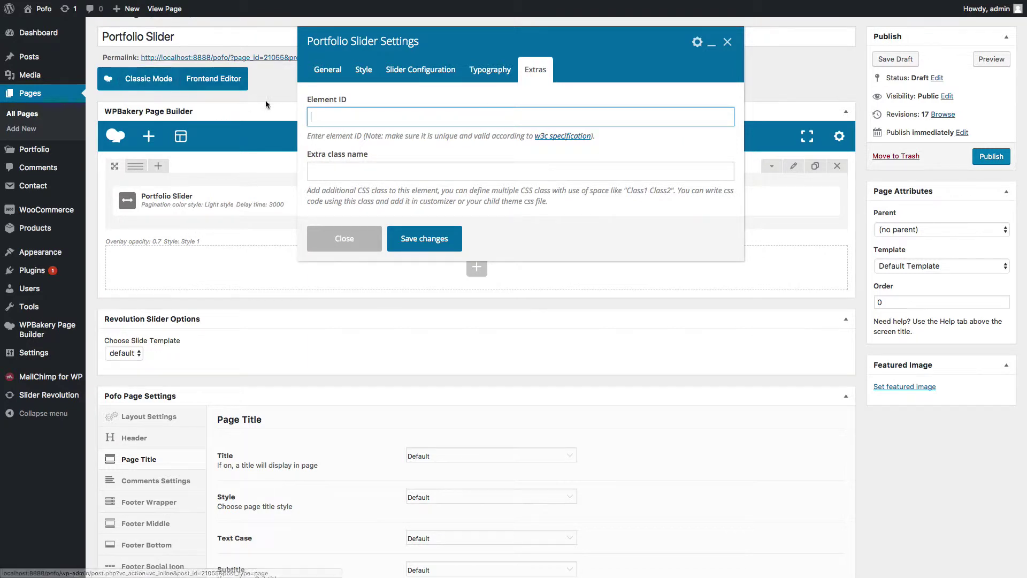
{"action": "left_click", "coordinate": [374, 172]}
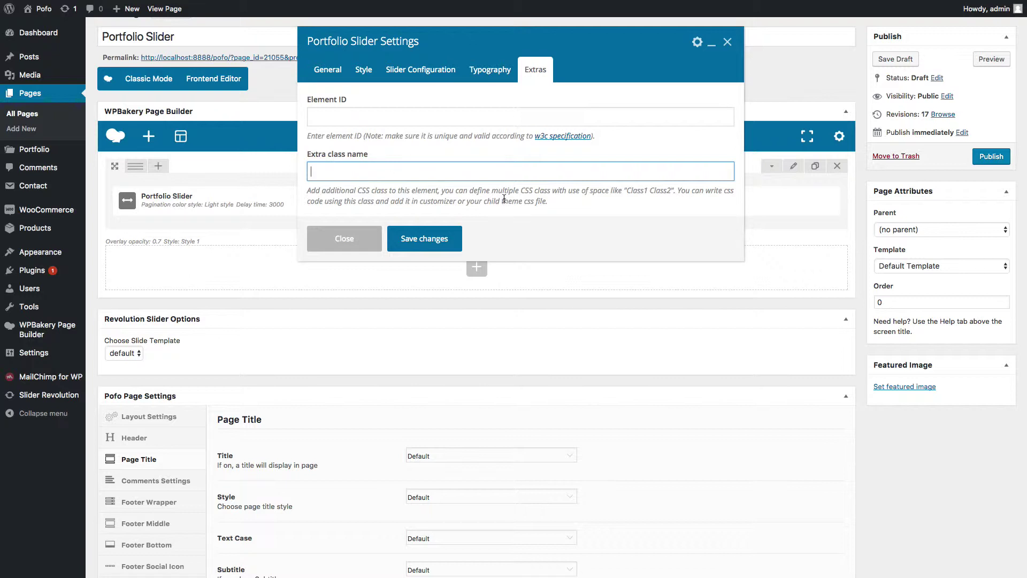
{"action": "left_click", "coordinate": [363, 115]}
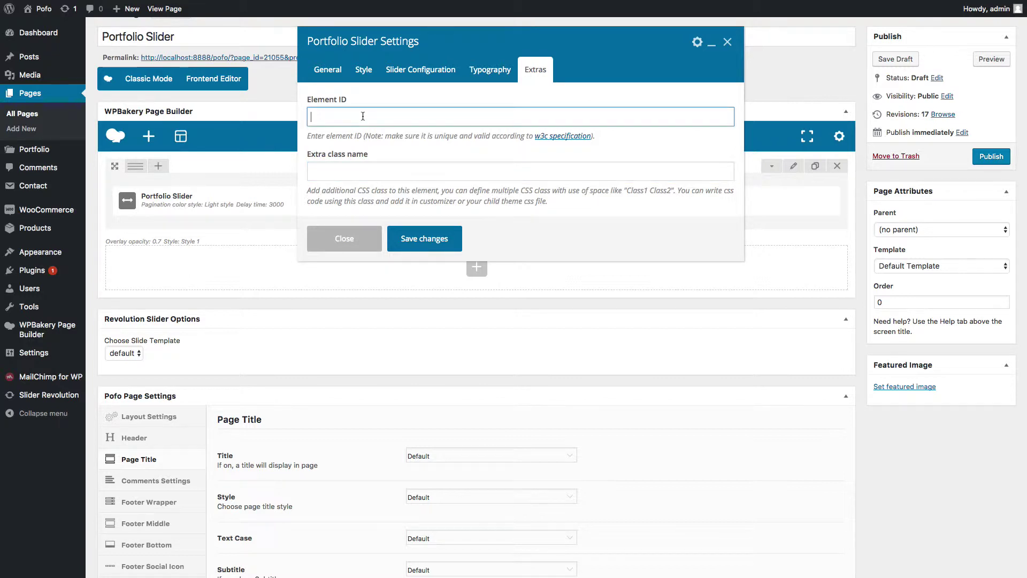
{"action": "left_click", "coordinate": [391, 167]}
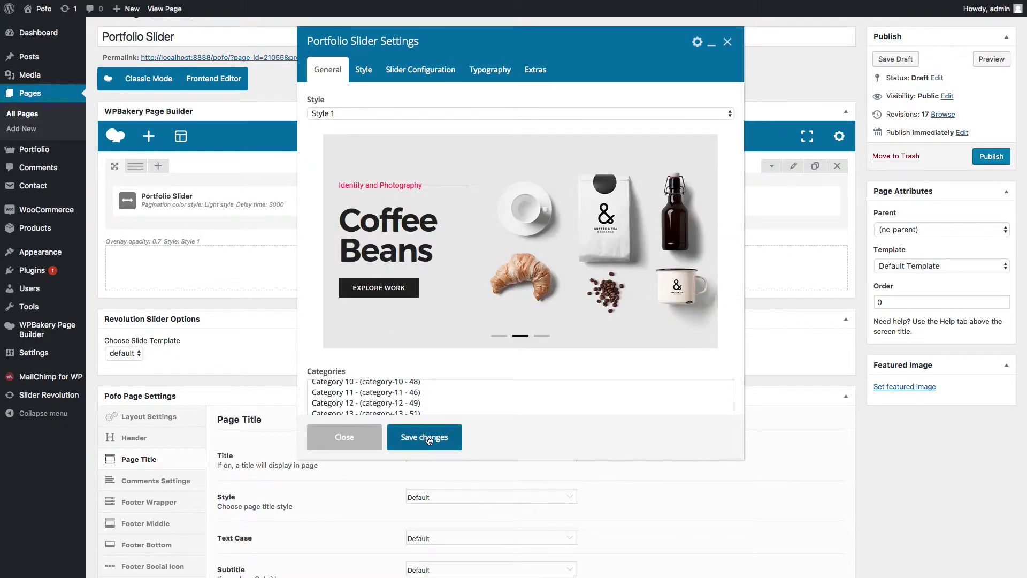
{"action": "left_click", "coordinate": [429, 438]}
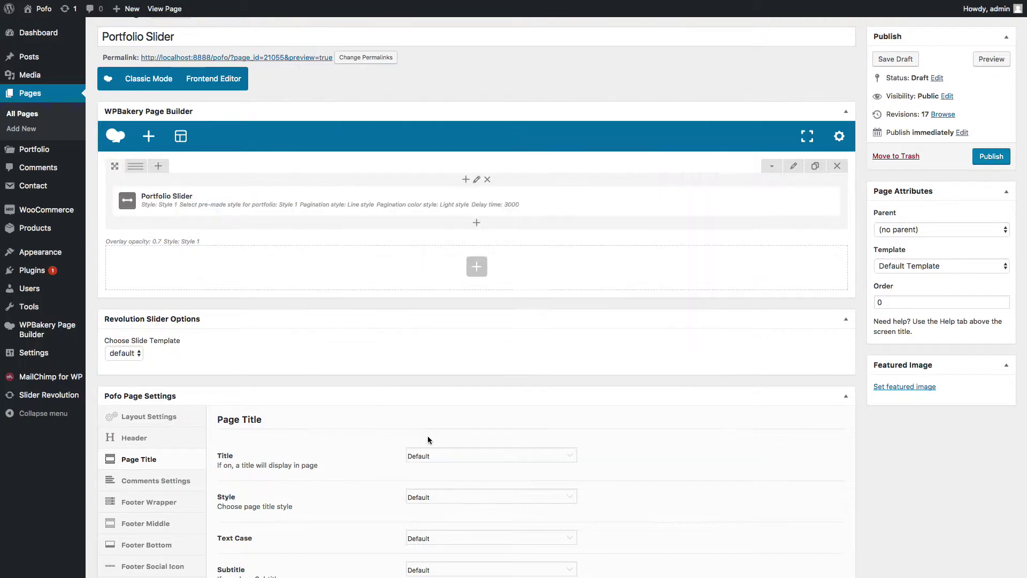
Preview the page to see the Style 1 slider showing Portfolio title 9.
{"action": "left_click", "coordinate": [992, 59]}
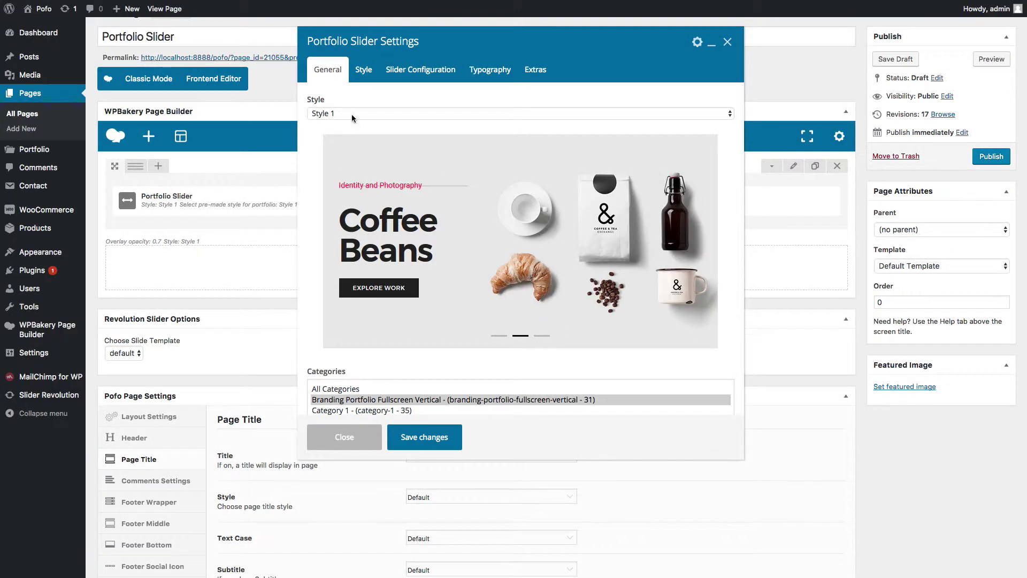
Change the slider's Style dropdown to Style 2.
{"action": "left_click", "coordinate": [351, 114]}
{"action": "left_click", "coordinate": [325, 112]}
{"action": "key", "text": "Down"}
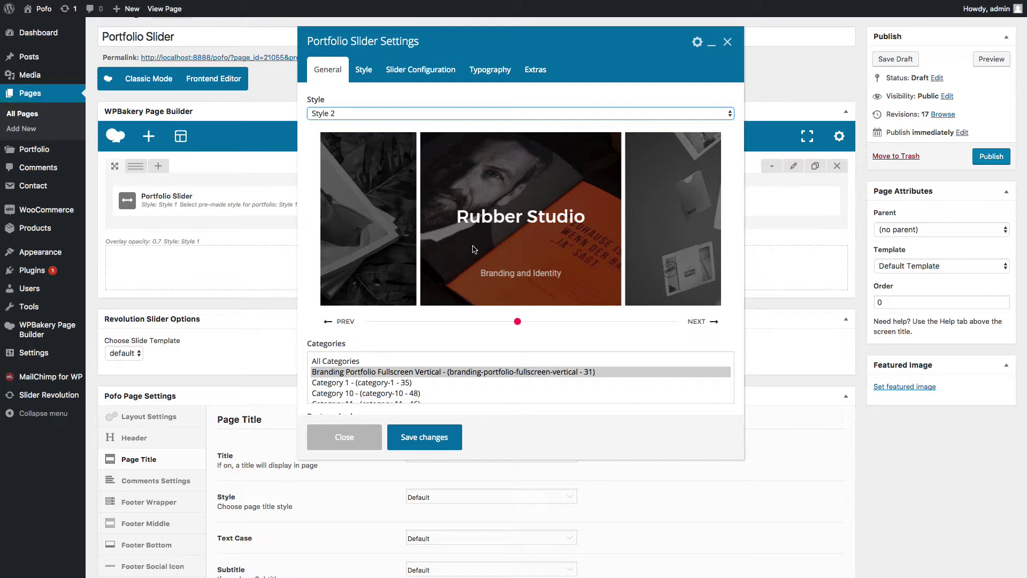
Select the Home Portfolio Centered Slides category and glance at the colour options.
{"action": "scroll", "coordinate": [327, 319], "scroll_direction": "down", "scroll_amount": 1}
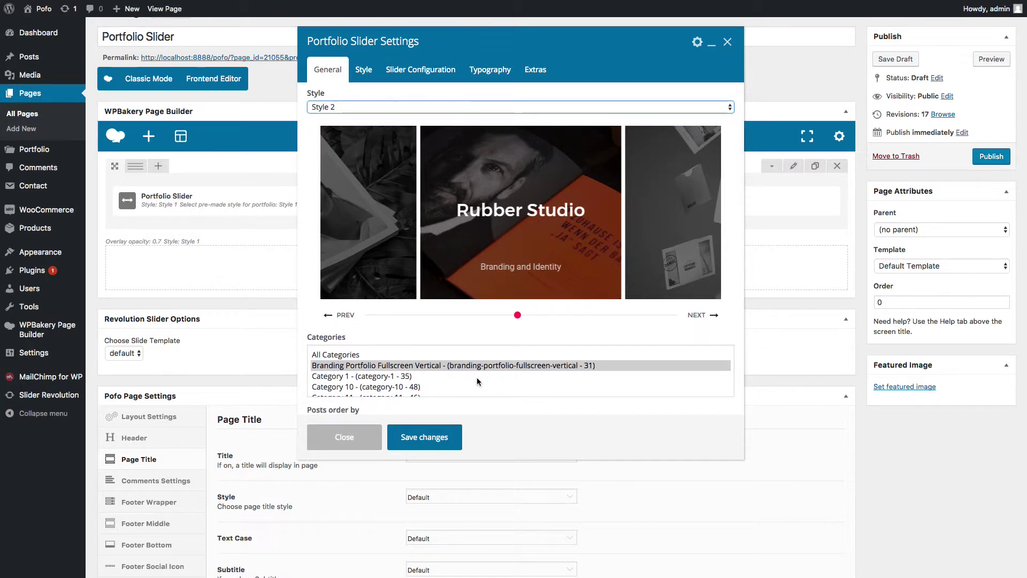
{"action": "scroll", "coordinate": [380, 377], "scroll_direction": "down", "scroll_amount": 6}
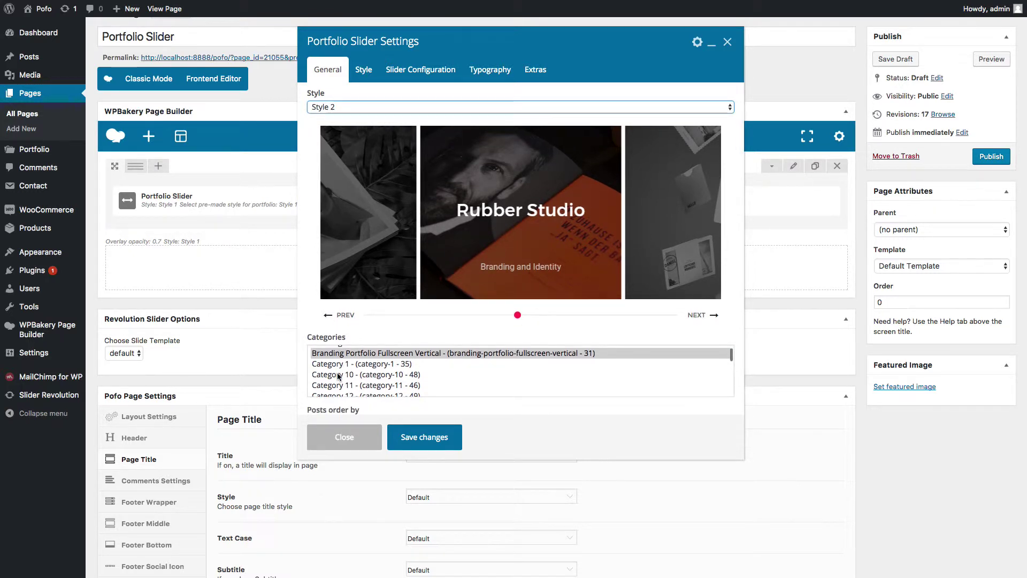
{"action": "left_click", "coordinate": [374, 366]}
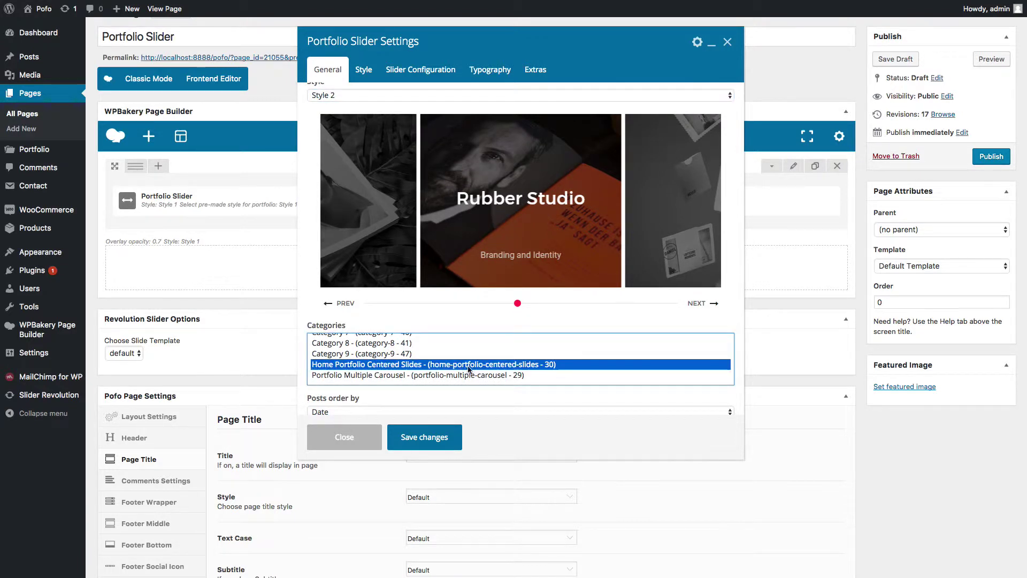
{"action": "scroll", "coordinate": [374, 391], "scroll_direction": "down", "scroll_amount": 5}
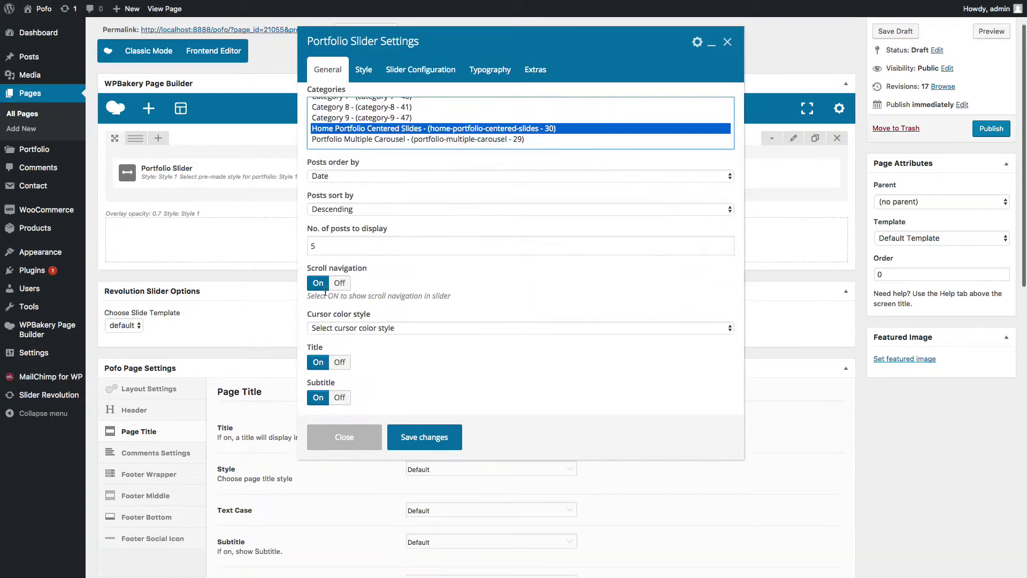
{"action": "scroll", "coordinate": [410, 214], "scroll_direction": "up", "scroll_amount": 3}
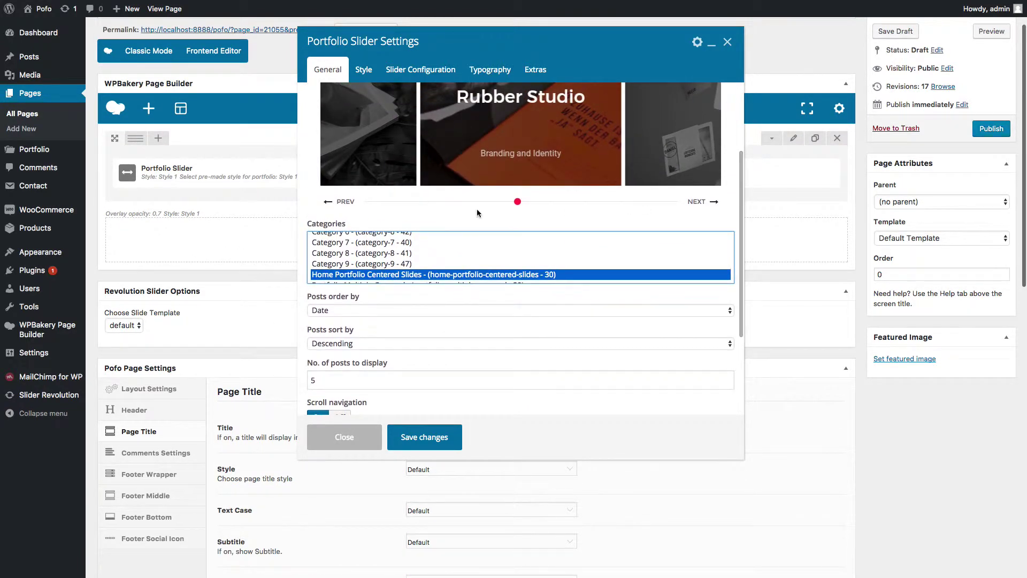
{"action": "scroll", "coordinate": [417, 241], "scroll_direction": "down", "scroll_amount": 3}
{"action": "left_click", "coordinate": [364, 70]}
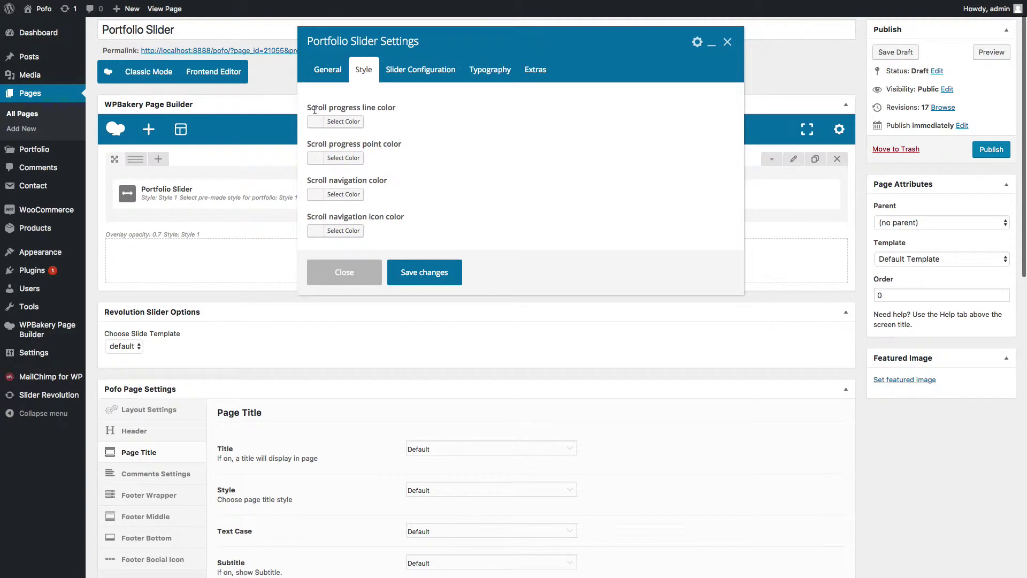
{"action": "left_click", "coordinate": [327, 70]}
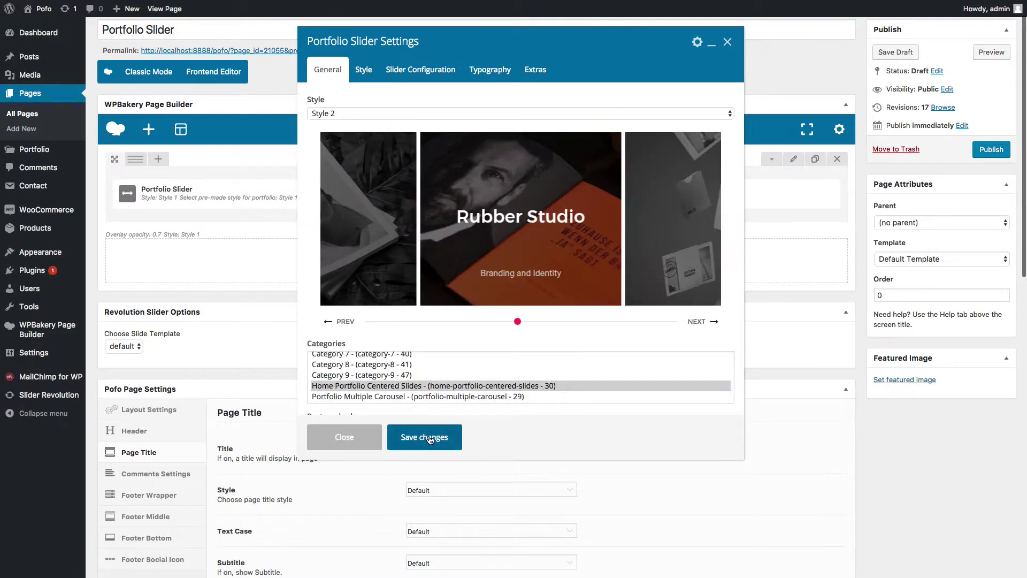
Save the Style 2 slider, preview the page, then open the slider column's settings.
{"action": "left_click", "coordinate": [430, 439]}
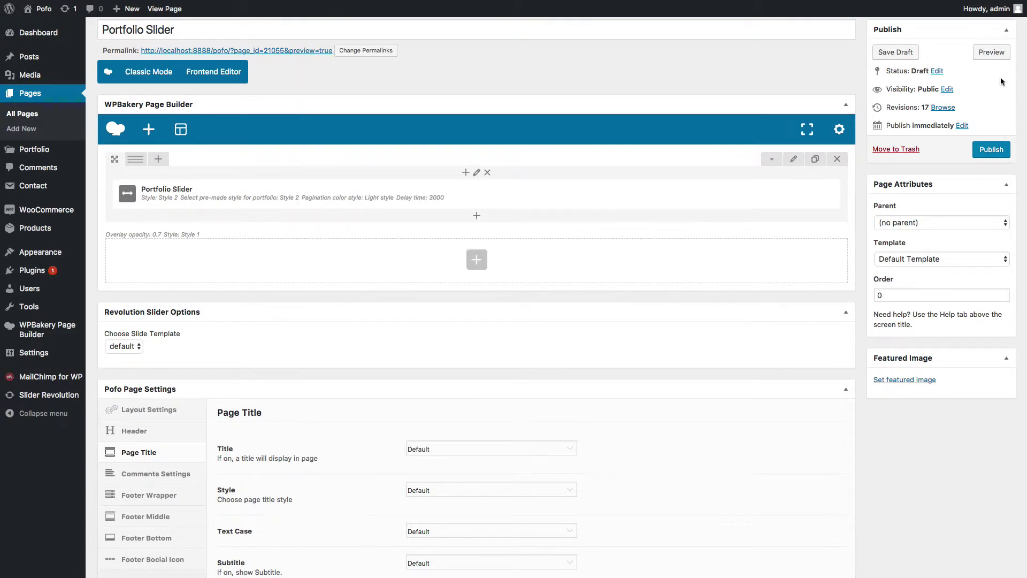
{"action": "left_click", "coordinate": [992, 52]}
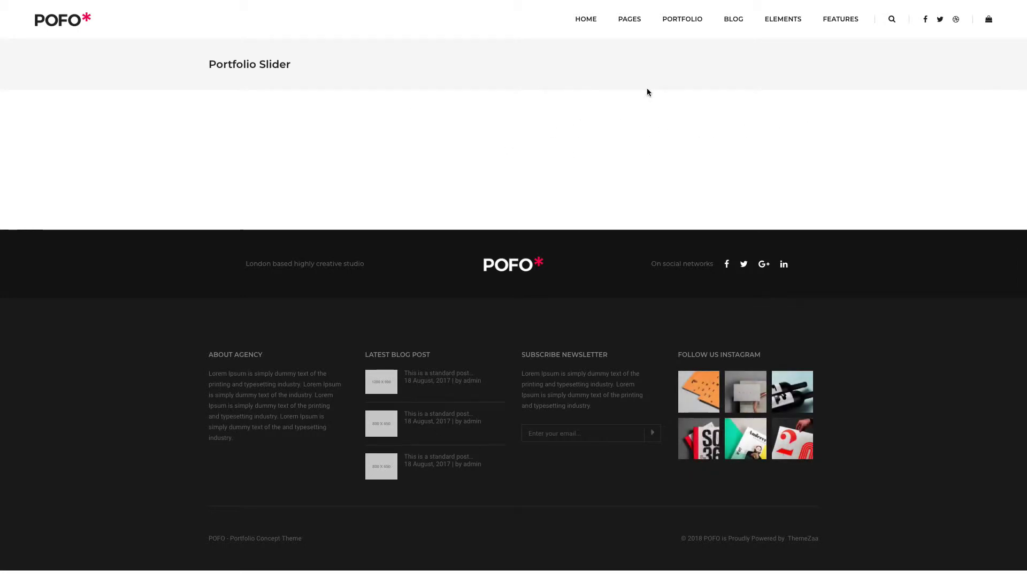
{"action": "key", "text": "ctrl+w"}
{"action": "left_click", "coordinate": [476, 205]}
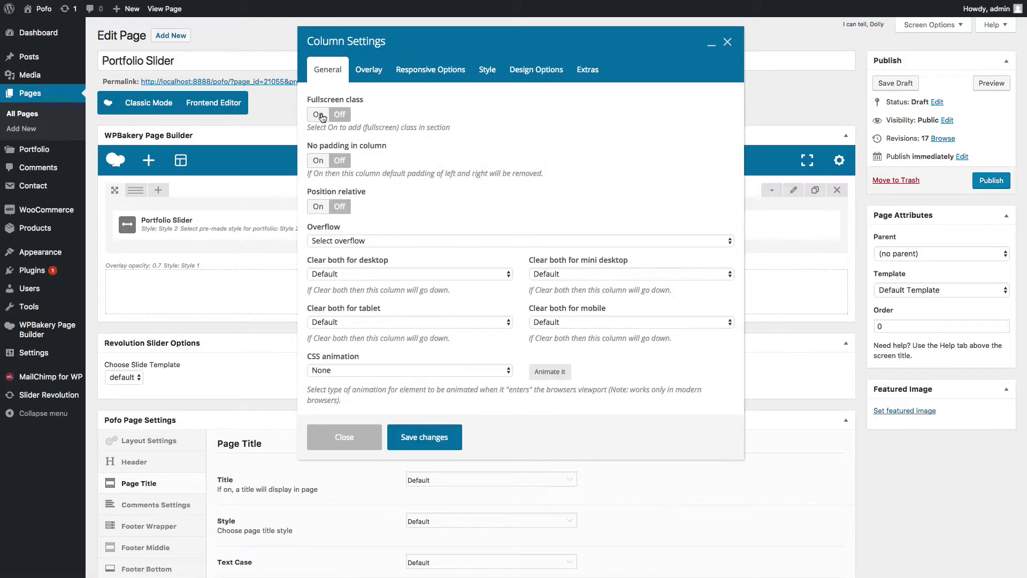
Turn on the column's Fullscreen class, then set the row to Stretch row and content (no paddings) with 0 padding.
{"action": "left_click", "coordinate": [320, 115]}
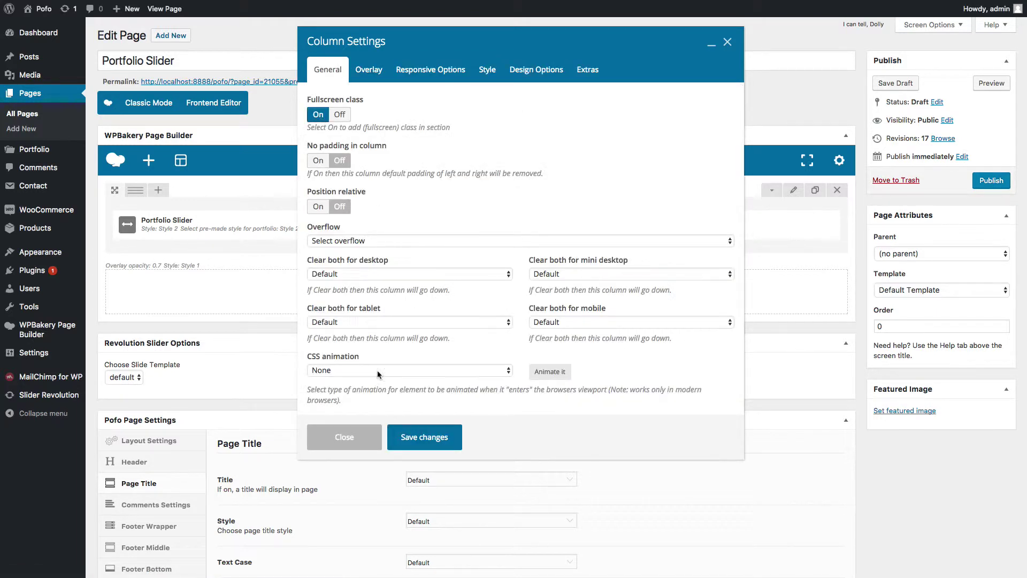
{"action": "left_click", "coordinate": [409, 437]}
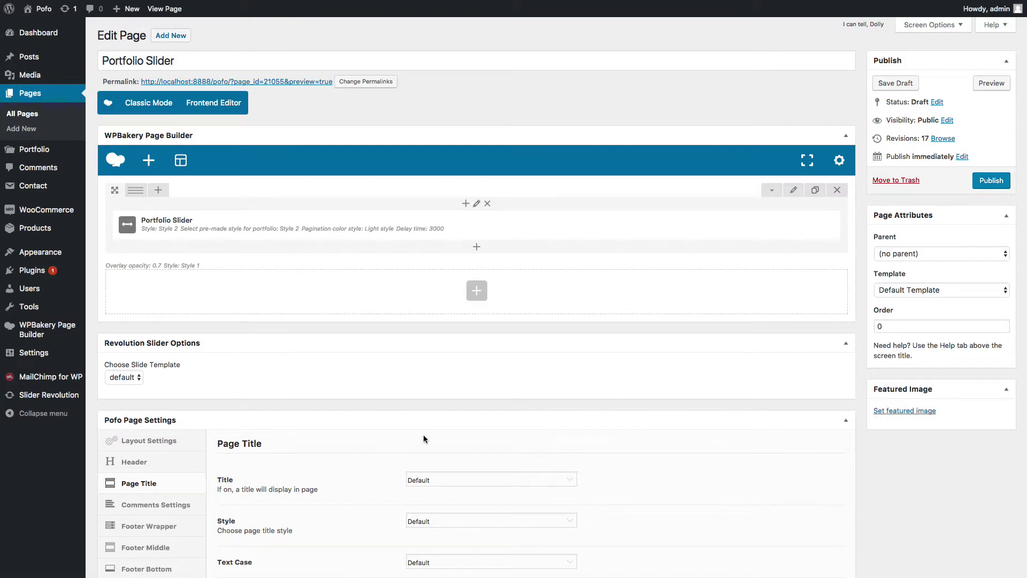
{"action": "left_click", "coordinate": [794, 191]}
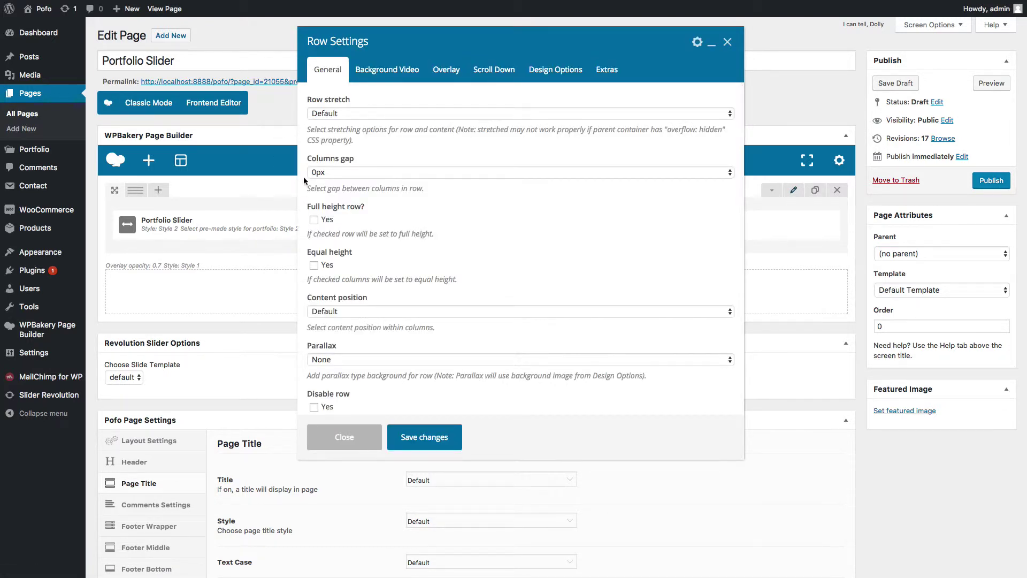
{"action": "left_click", "coordinate": [352, 113]}
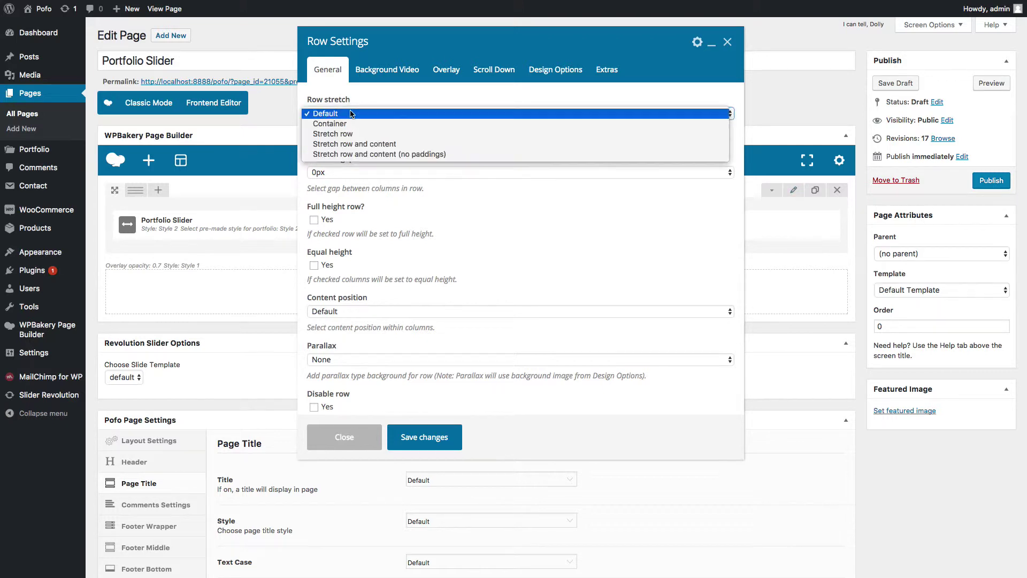
{"action": "left_click", "coordinate": [353, 155]}
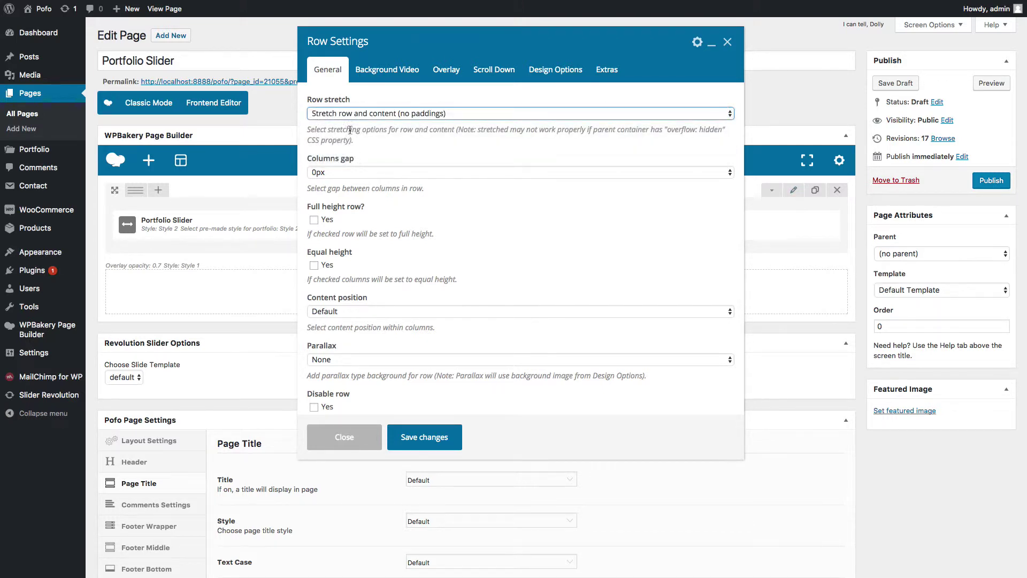
{"action": "left_click", "coordinate": [555, 76]}
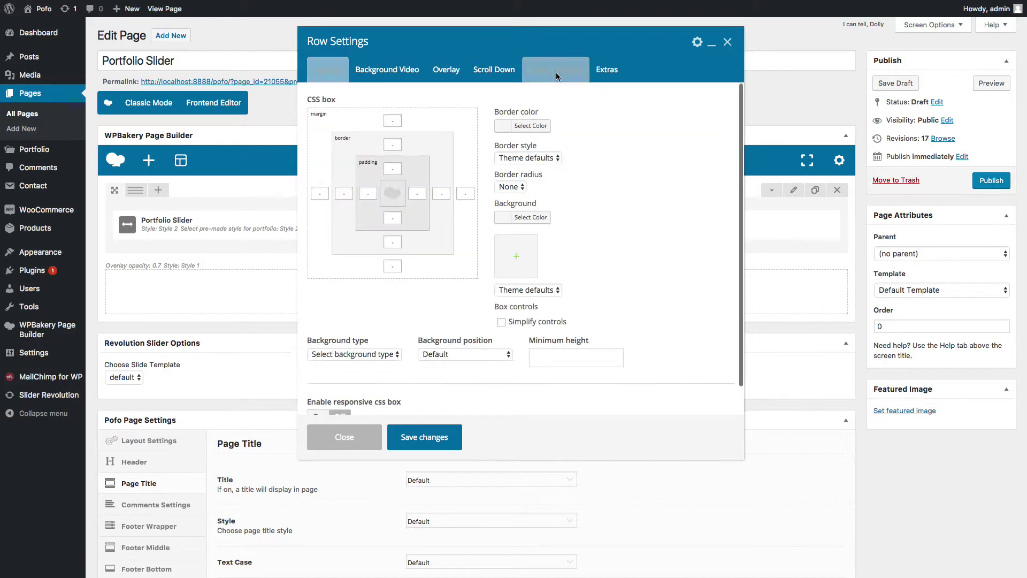
{"action": "left_click", "coordinate": [394, 170]}
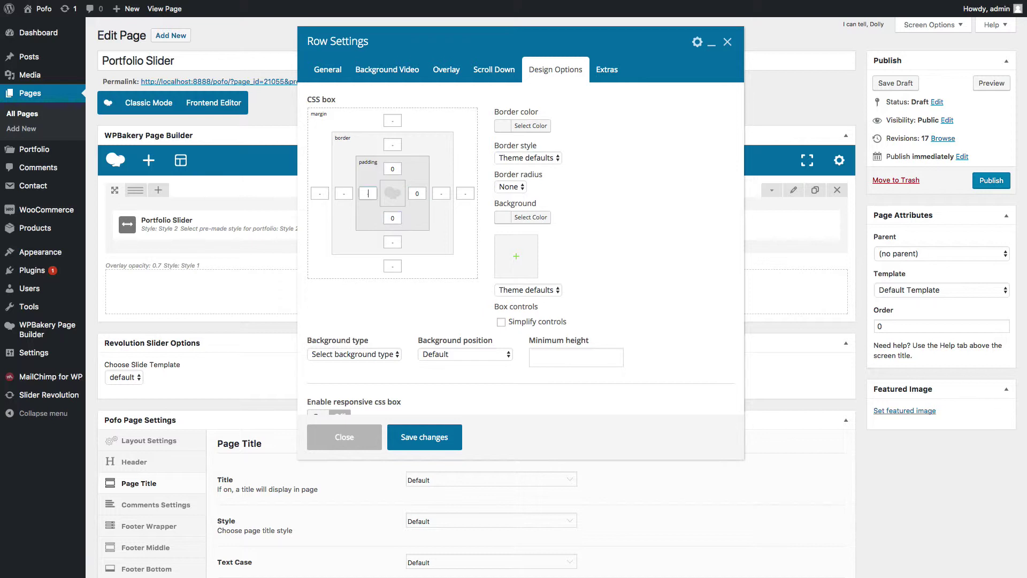
{"action": "left_click", "coordinate": [434, 437]}
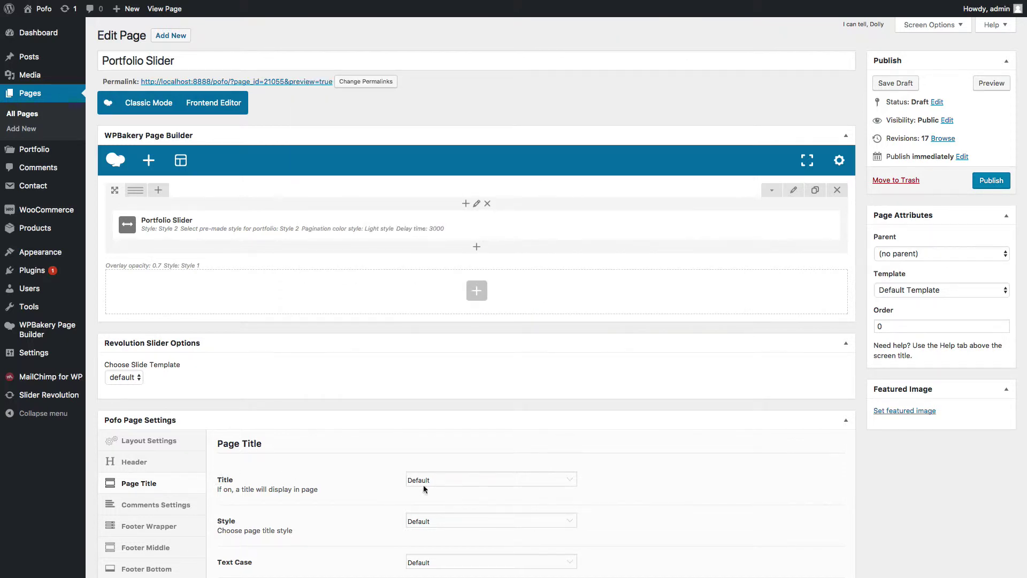
Set the page title display to Off.
{"action": "scroll", "coordinate": [288, 487], "scroll_direction": "down", "scroll_amount": 1}
{"action": "left_click", "coordinate": [438, 435]}
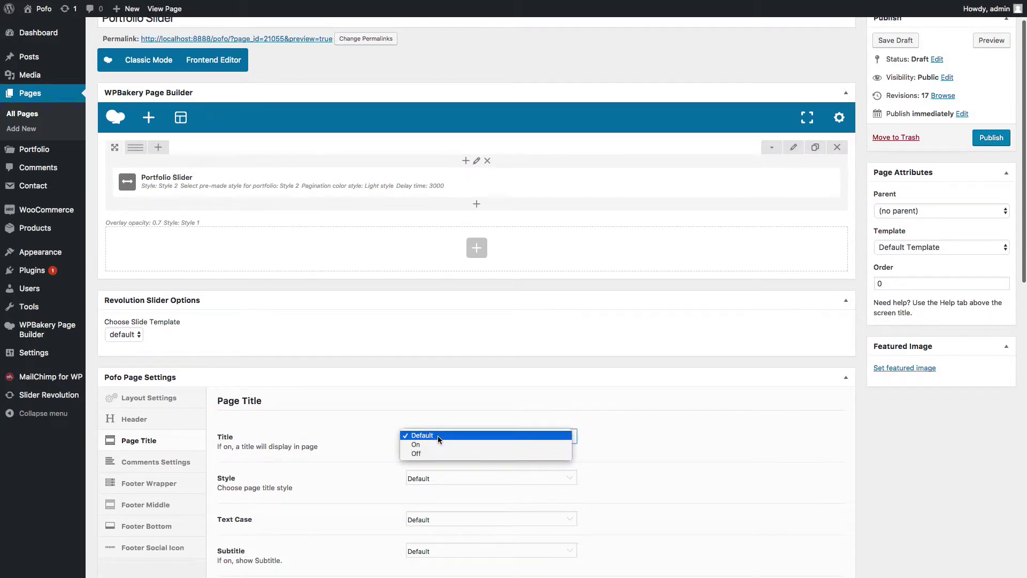
{"action": "left_click", "coordinate": [434, 455]}
{"action": "scroll", "coordinate": [775, 403], "scroll_direction": "up", "scroll_amount": 2}
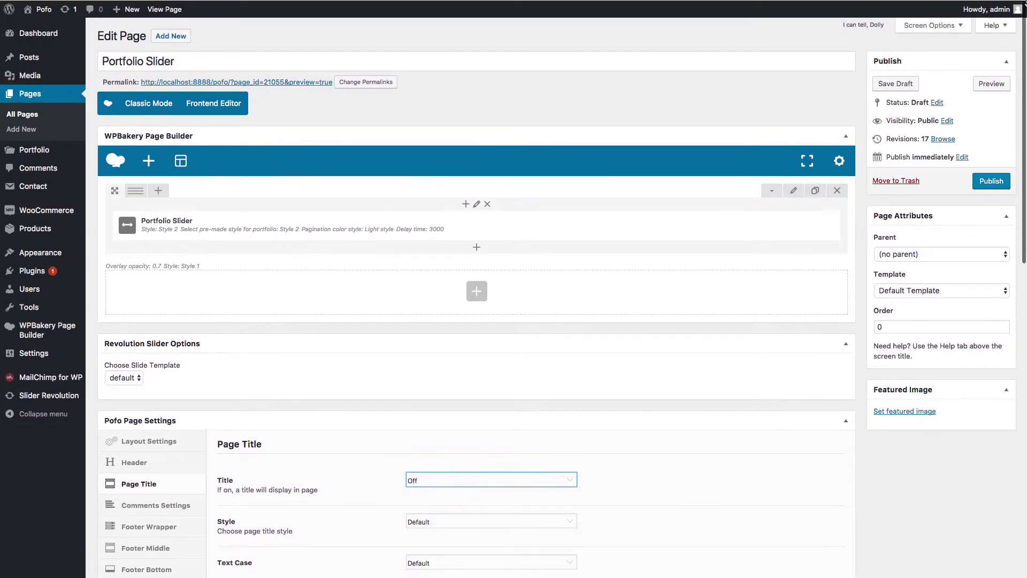
Preview the page and advance the slider two slides to Portfolio title 14.
{"action": "left_click", "coordinate": [994, 84]}
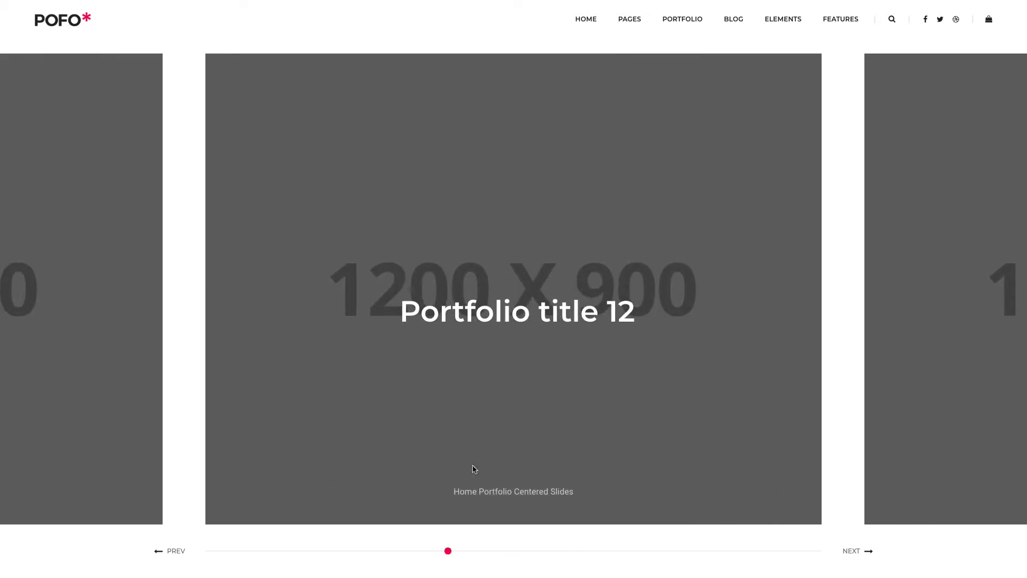
{"action": "left_click", "coordinate": [855, 556]}
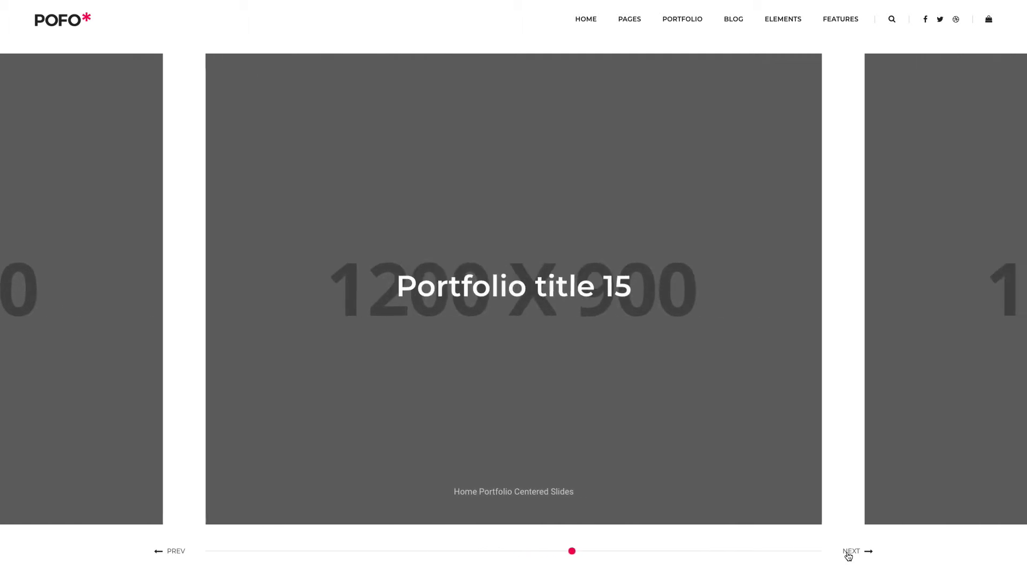
{"action": "left_click", "coordinate": [850, 554]}
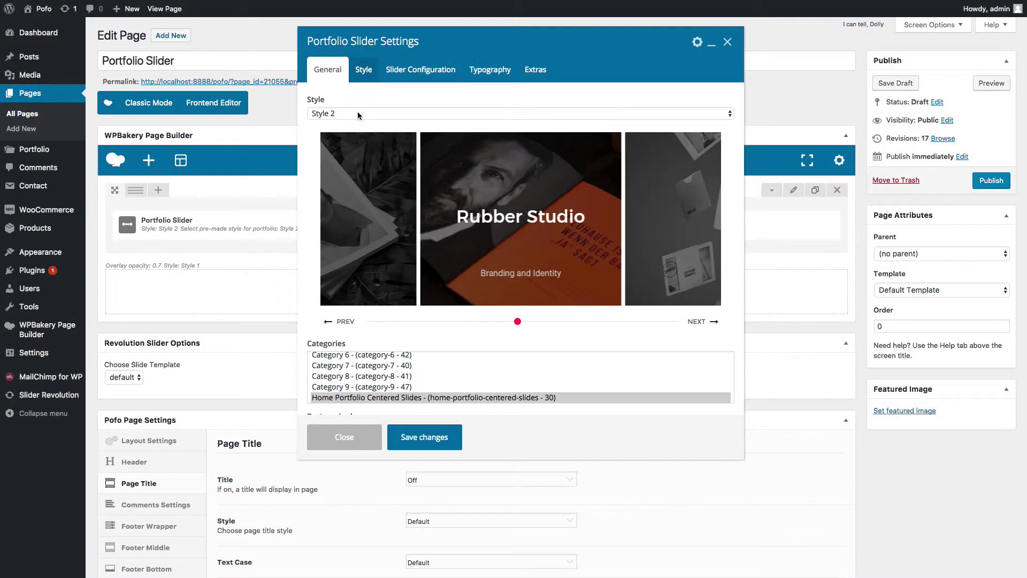
Make the slider Style 3 with slide content 'My first slide con' and Category 10, save, and preview.
{"action": "left_click", "coordinate": [358, 111]}
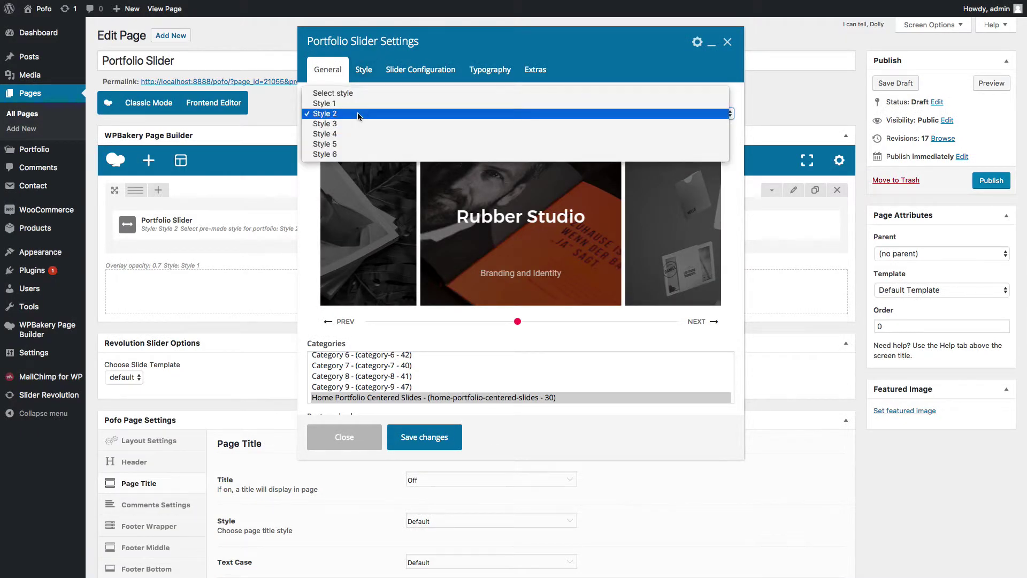
{"action": "left_click", "coordinate": [355, 125]}
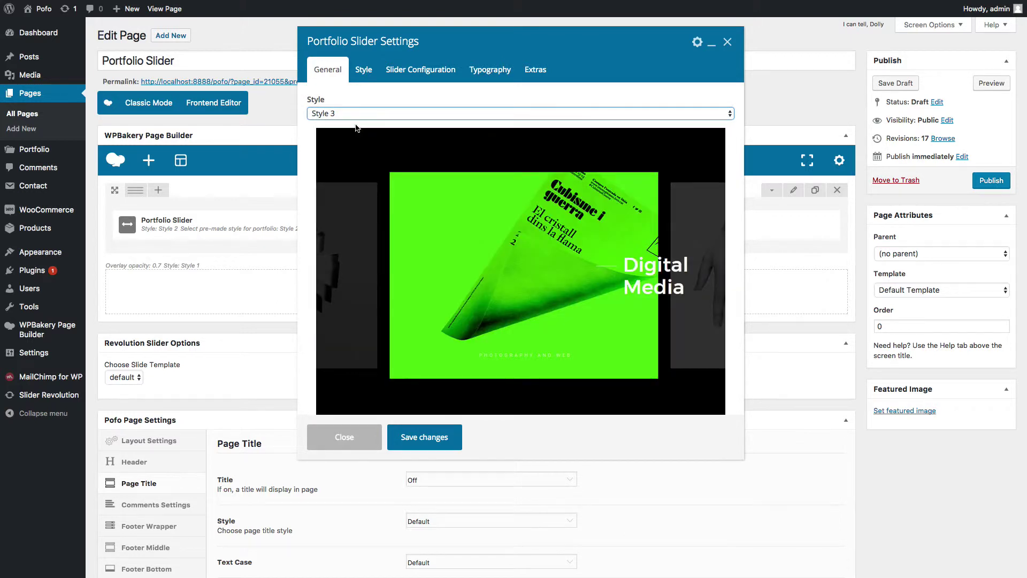
{"action": "scroll", "coordinate": [382, 326], "scroll_direction": "down", "scroll_amount": 5}
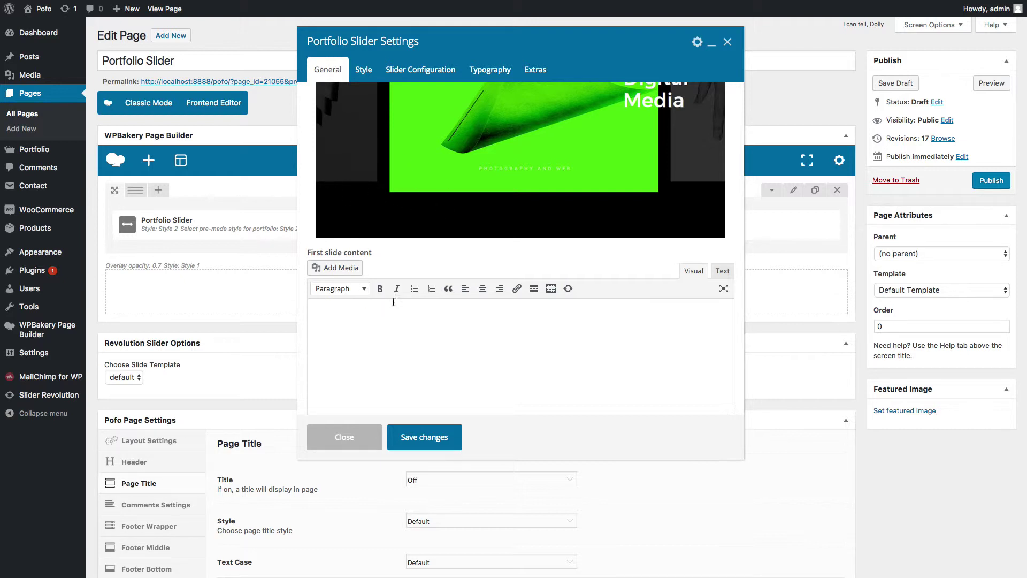
{"action": "type", "text": "My first slide content here..."}
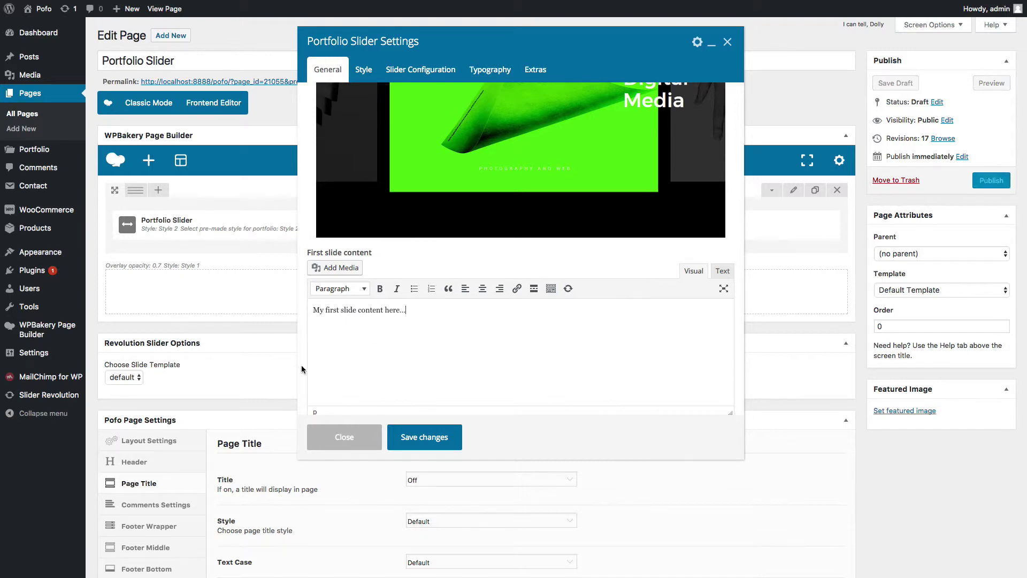
{"action": "scroll", "coordinate": [384, 358], "scroll_direction": "down", "scroll_amount": 3}
{"action": "left_click", "coordinate": [384, 358], "text": "ctrl"}
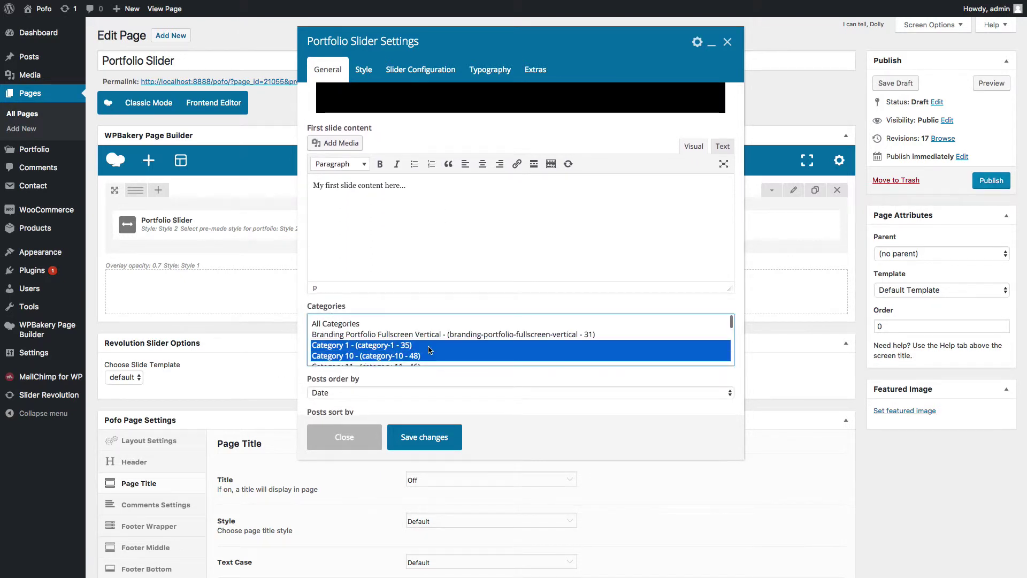
{"action": "left_click", "coordinate": [414, 438]}
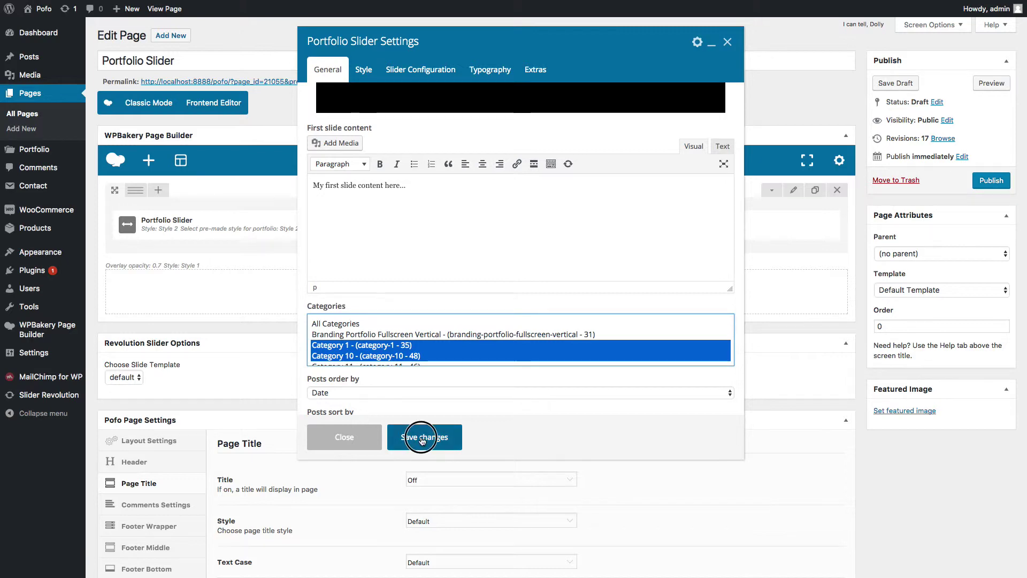
{"action": "left_click", "coordinate": [999, 87]}
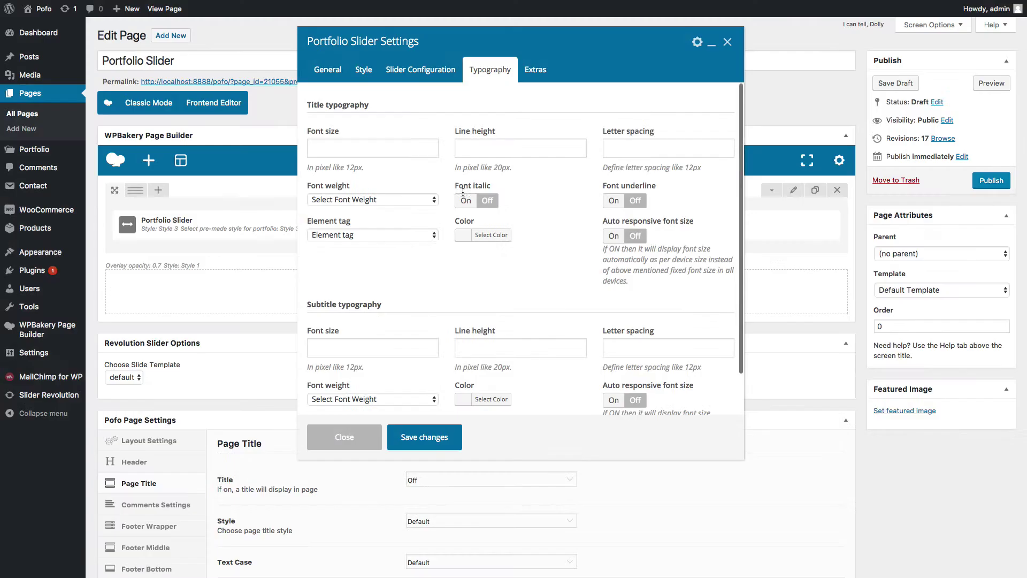
In Typography, make the slider title colour red and the subtitle colour green, then save.
{"action": "left_click", "coordinate": [487, 239]}
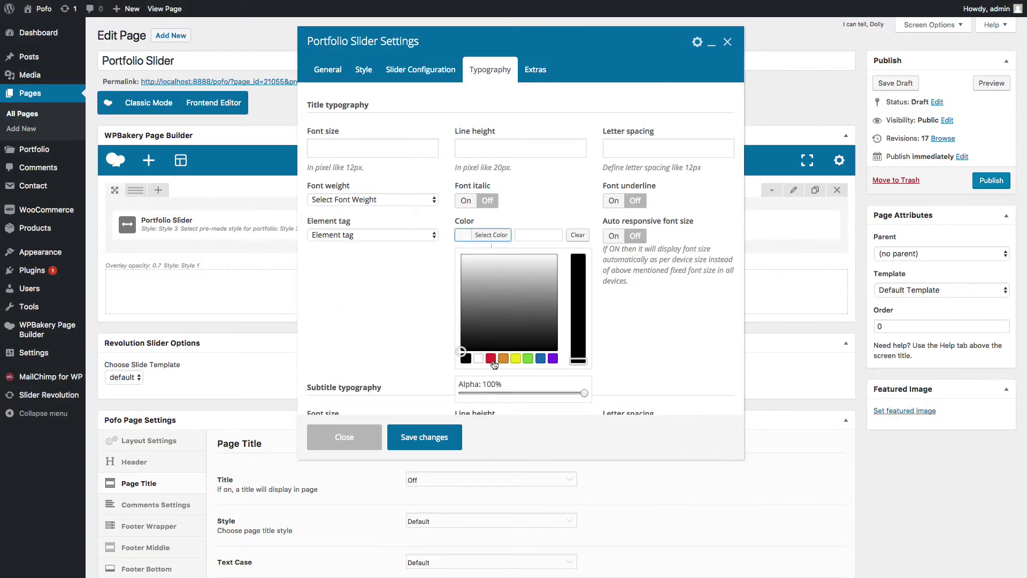
{"action": "left_click", "coordinate": [492, 360]}
{"action": "left_click", "coordinate": [380, 307]}
{"action": "scroll", "coordinate": [467, 361], "scroll_direction": "down", "scroll_amount": 1}
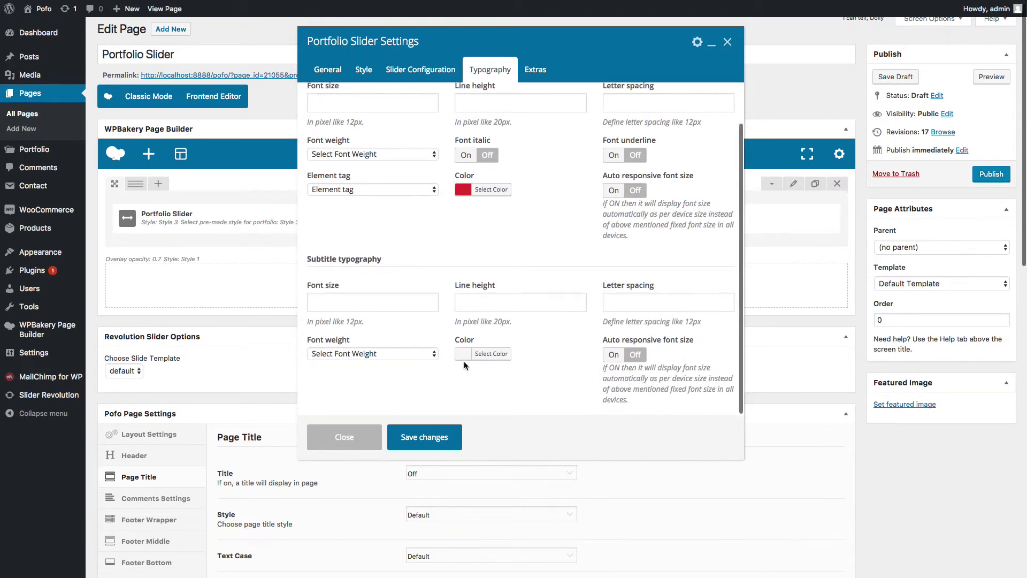
{"action": "left_click", "coordinate": [465, 357]}
{"action": "scroll", "coordinate": [509, 377], "scroll_direction": "down", "scroll_amount": 4}
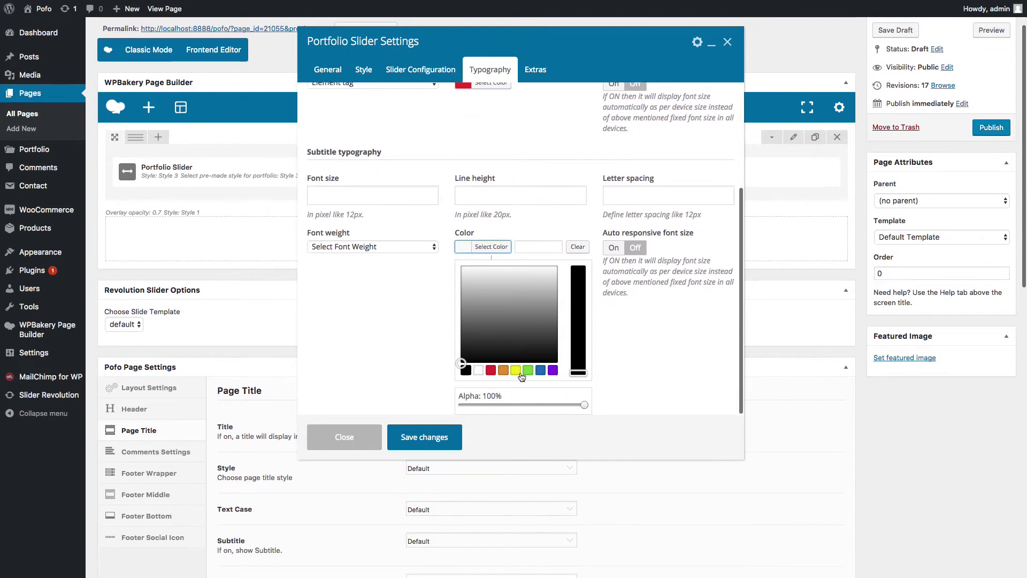
{"action": "left_click", "coordinate": [534, 370]}
{"action": "left_click", "coordinate": [409, 335]}
{"action": "scroll", "coordinate": [409, 333], "scroll_direction": "up", "scroll_amount": 4}
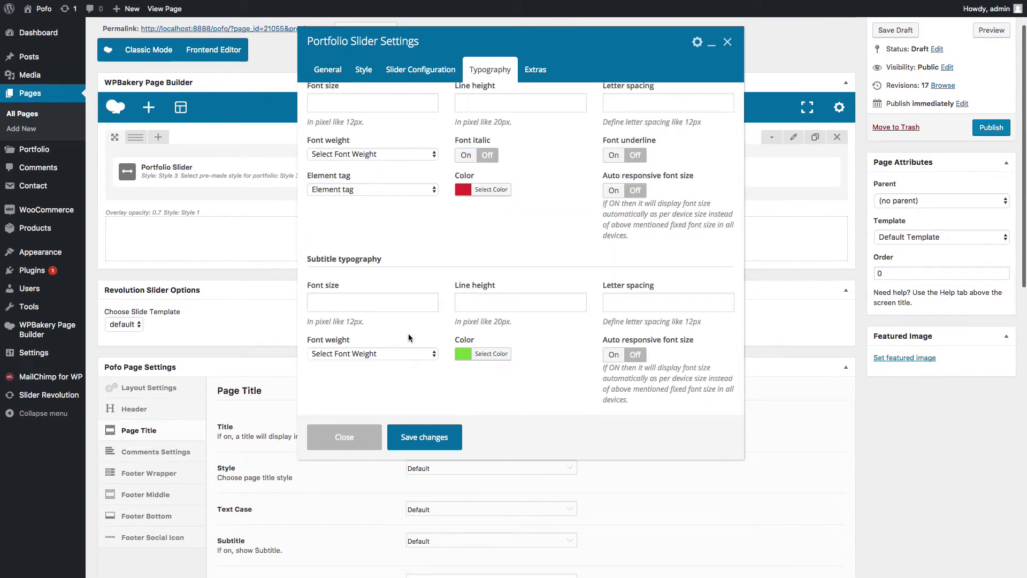
{"action": "left_click", "coordinate": [423, 437]}
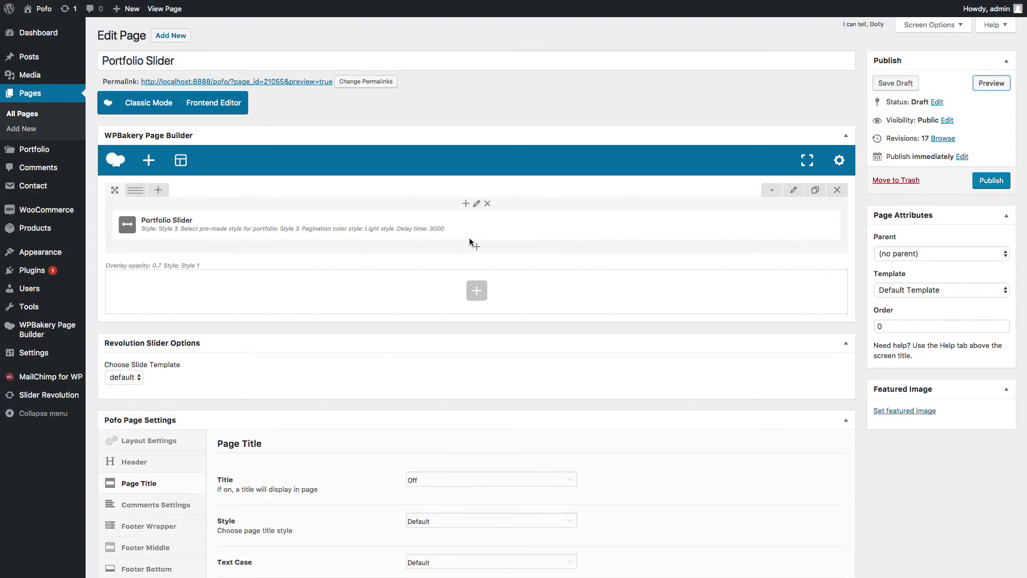
Set the slider to Style 4 with the Branding Portfolio Fullscreen Vertical category and save.
{"action": "left_click", "coordinate": [492, 226]}
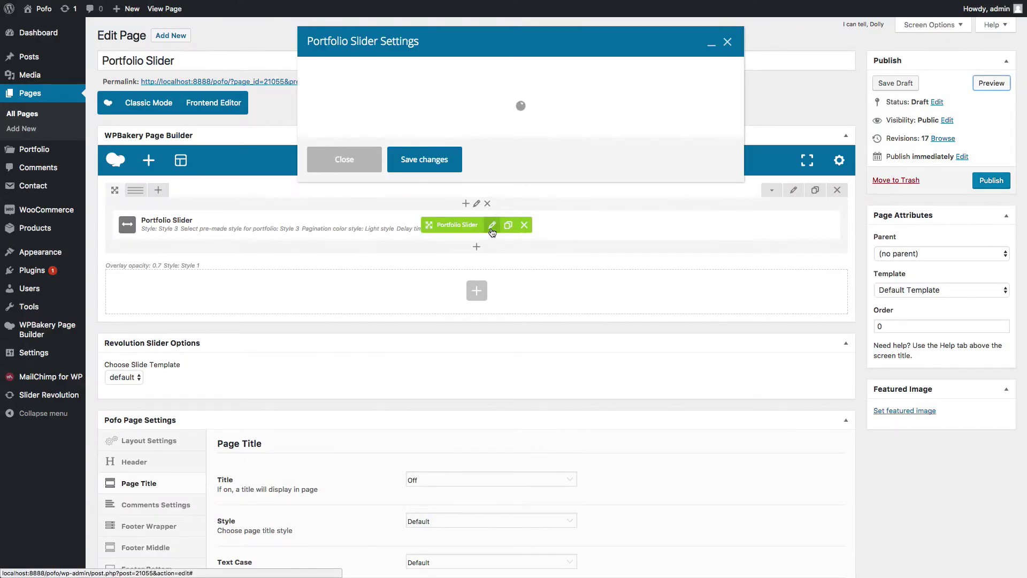
{"action": "left_click", "coordinate": [352, 114]}
{"action": "left_click", "coordinate": [353, 123]}
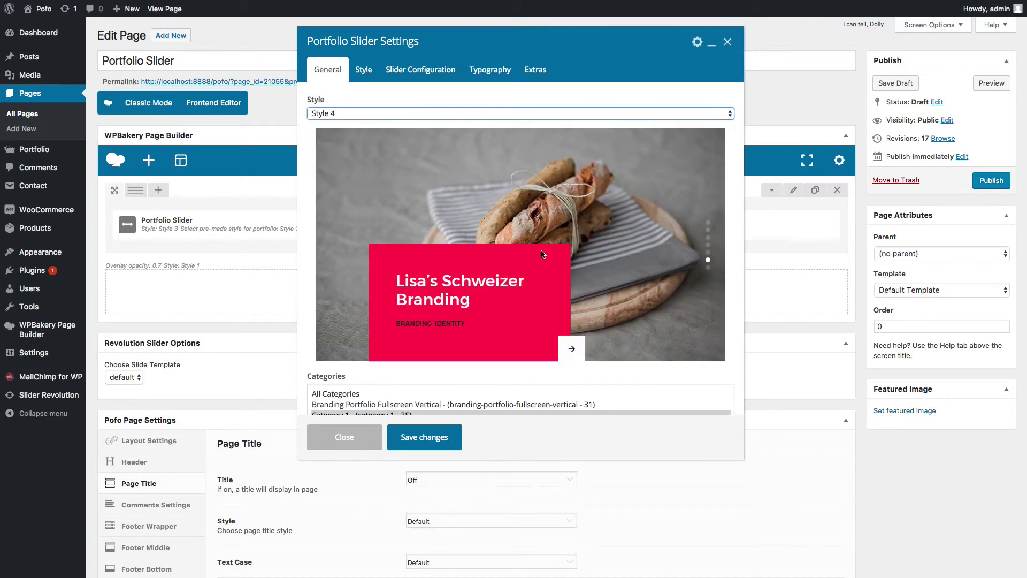
{"action": "left_click", "coordinate": [366, 405]}
{"action": "scroll", "coordinate": [369, 386], "scroll_direction": "down", "scroll_amount": 3}
{"action": "left_click", "coordinate": [425, 369]}
Preview the page and jump the slider to its first and last slides via the dots.
{"action": "left_click", "coordinate": [993, 84]}
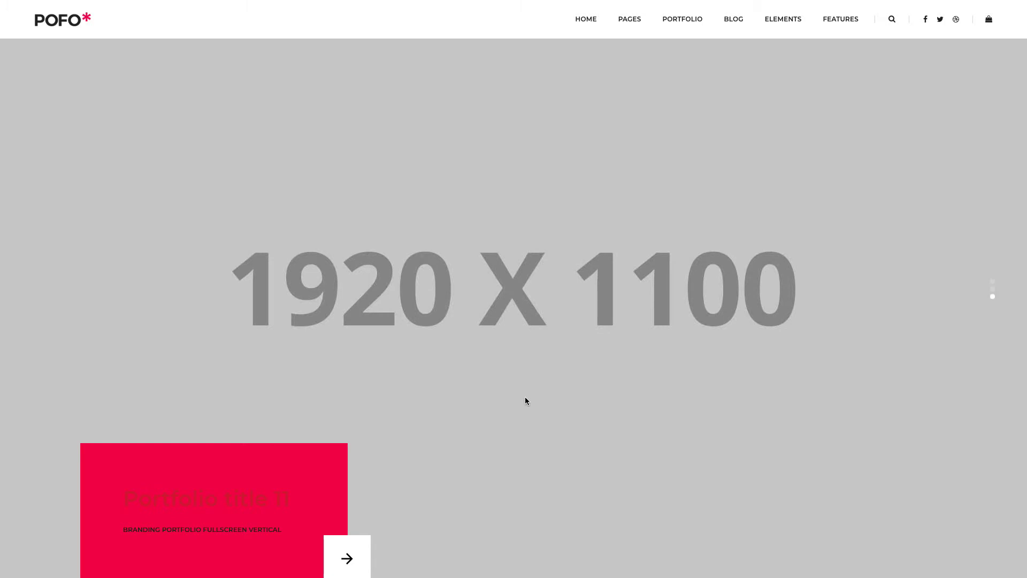
{"action": "scroll", "coordinate": [546, 320], "scroll_direction": "up", "scroll_amount": 1}
{"action": "left_click", "coordinate": [993, 282]}
{"action": "left_click", "coordinate": [993, 297]}
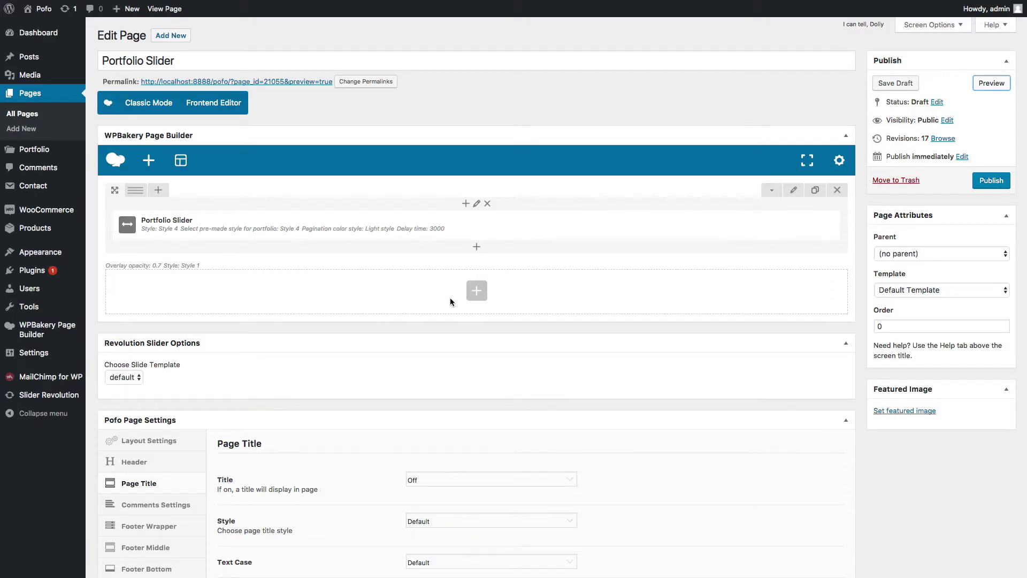
Give the Style 5 slider the Portfolio Multiple Carousel category, save, and preview the page.
{"action": "left_click", "coordinate": [485, 227]}
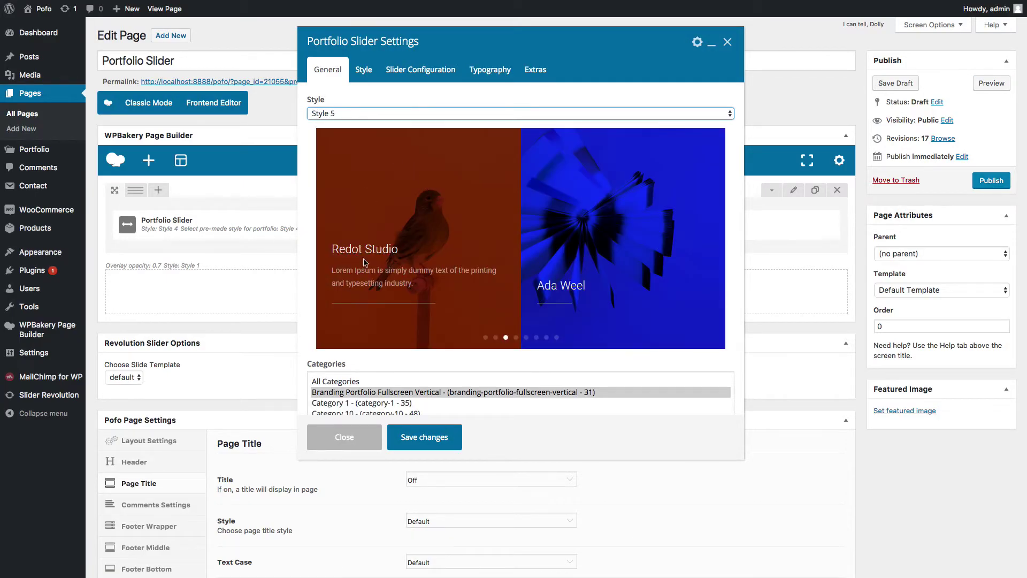
{"action": "scroll", "coordinate": [296, 353], "scroll_direction": "down", "scroll_amount": 2}
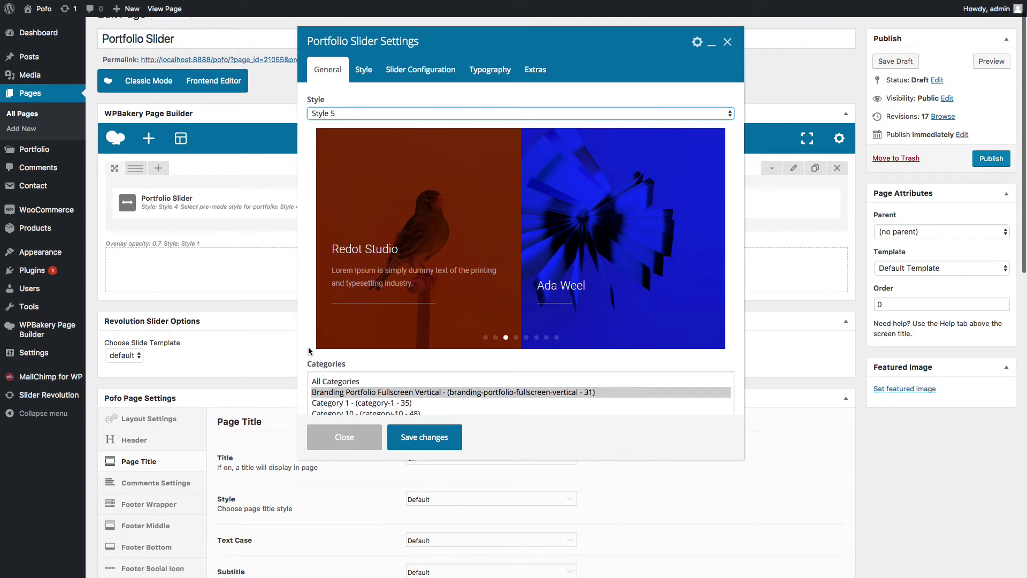
{"action": "scroll", "coordinate": [308, 347], "scroll_direction": "down", "scroll_amount": 8}
{"action": "scroll", "coordinate": [303, 369], "scroll_direction": "down", "scroll_amount": 2}
{"action": "scroll", "coordinate": [412, 316], "scroll_direction": "down", "scroll_amount": 6}
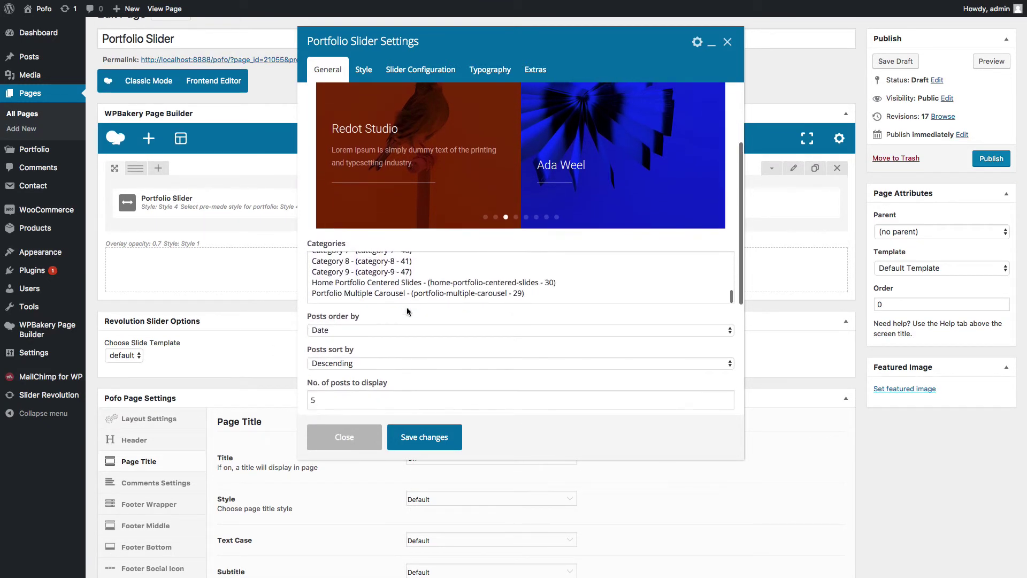
{"action": "left_click", "coordinate": [377, 295]}
{"action": "left_click", "coordinate": [425, 436]}
{"action": "left_click", "coordinate": [992, 61]}
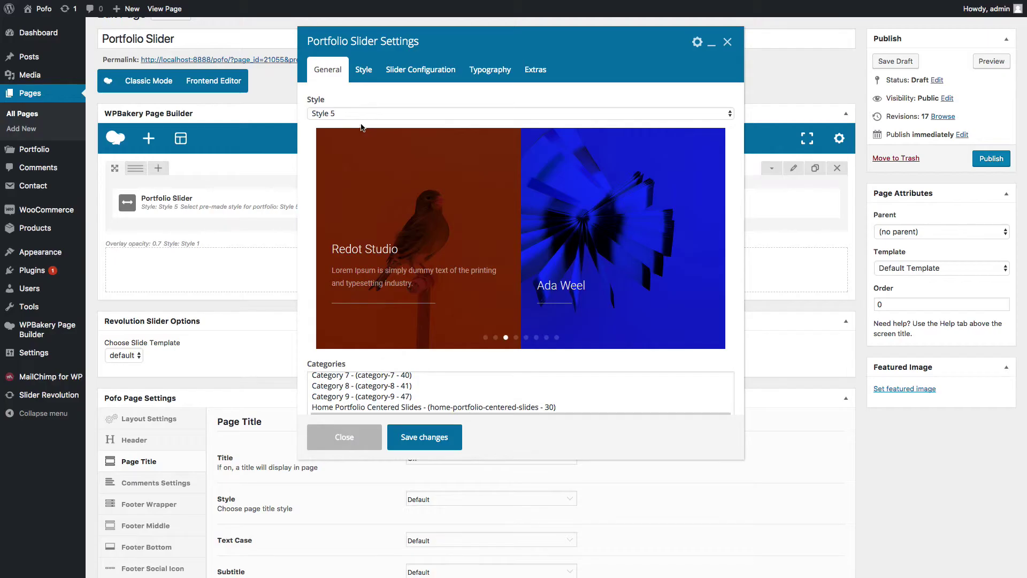
Change the slider style to Style 6, save the settings, and preview the page.
{"action": "left_click", "coordinate": [350, 114]}
{"action": "left_click", "coordinate": [351, 124]}
{"action": "key", "text": "Down"}
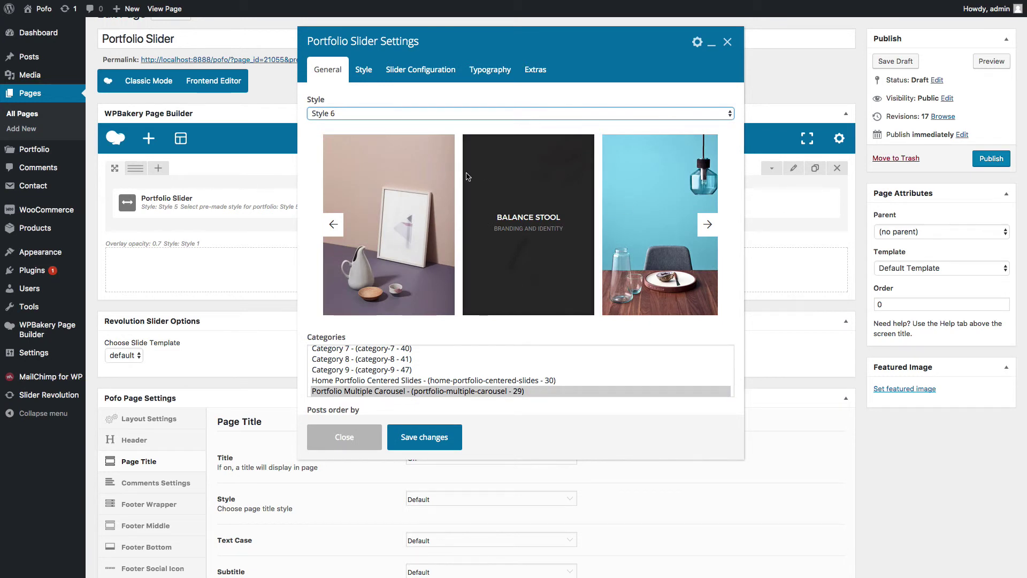
{"action": "scroll", "coordinate": [386, 385], "scroll_direction": "up", "scroll_amount": 4}
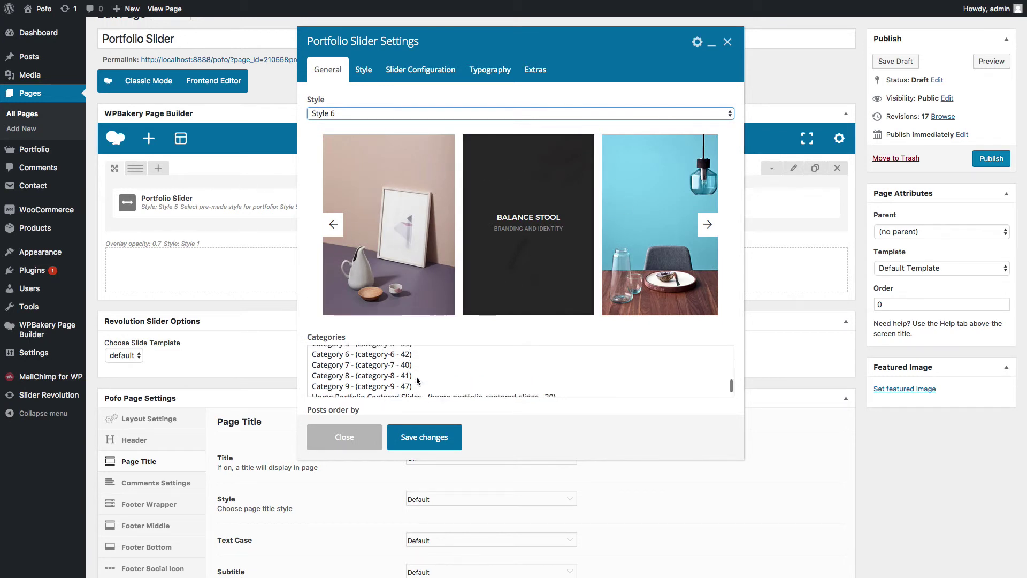
{"action": "scroll", "coordinate": [382, 369], "scroll_direction": "up", "scroll_amount": 3}
{"action": "left_click", "coordinate": [424, 437]}
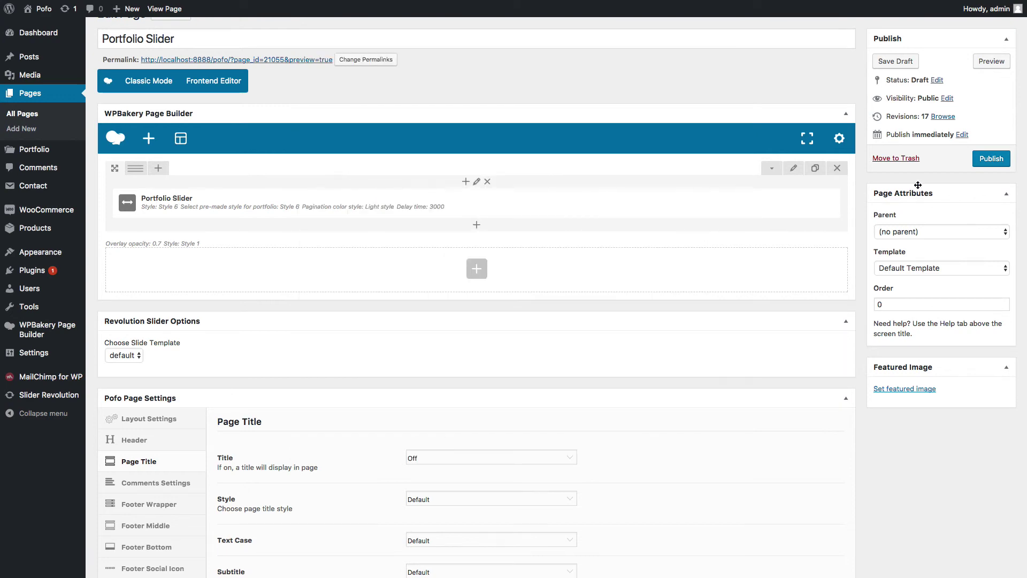
{"action": "left_click", "coordinate": [992, 62]}
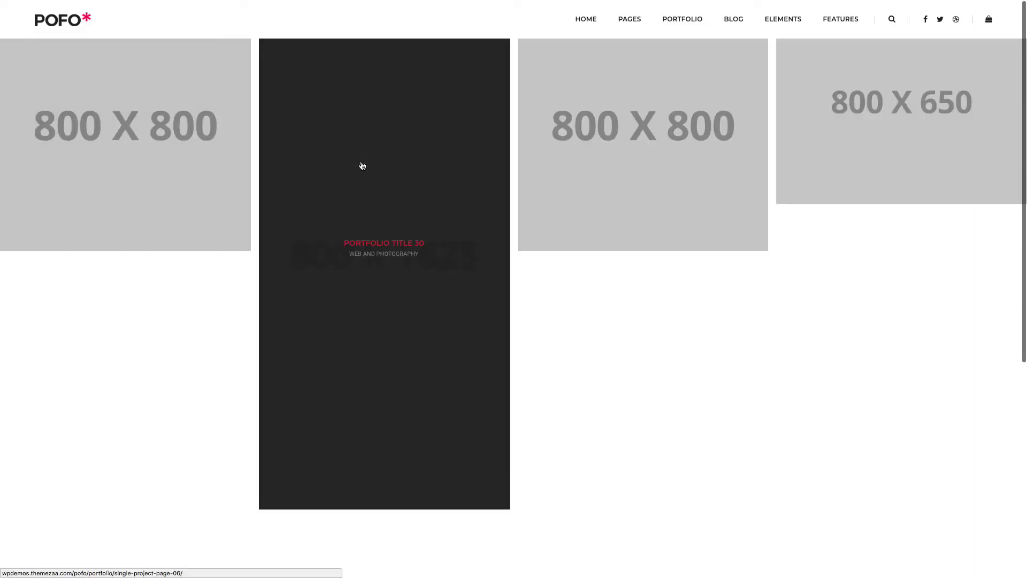